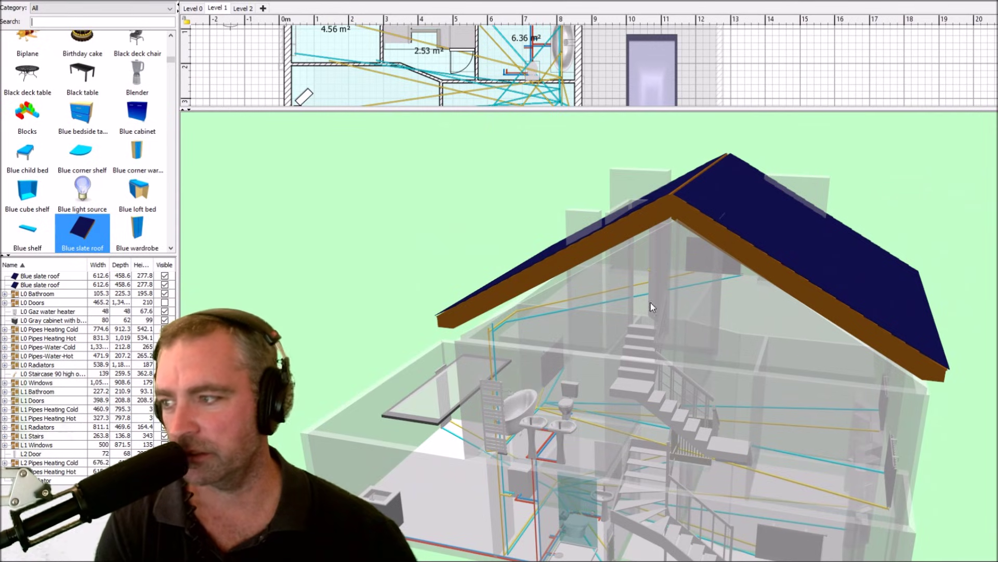
- Compare the Blue slate, Polygonal and Red slate roof models while orbiting the house
{"action": "mouse_move", "coordinate": [650, 302]}
{"action": "left_mouse_down"}
{"action": "mouse_move", "coordinate": [688, 230]}
{"action": "mouse_move", "coordinate": [645, 246]}
{"action": "mouse_move", "coordinate": [599, 239]}
{"action": "mouse_move", "coordinate": [642, 239]}
{"action": "left_mouse_up"}
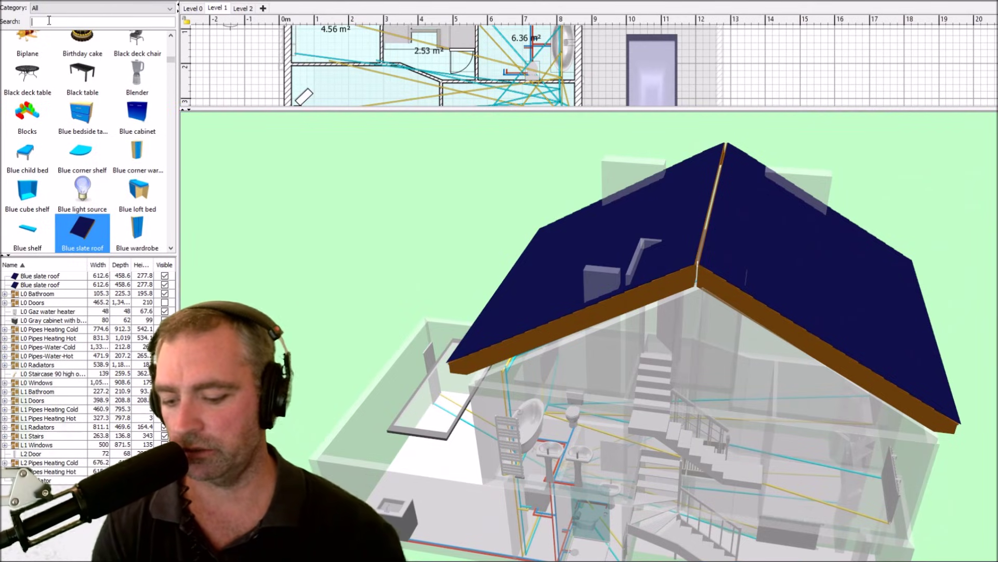
{"action": "type", "text": "roof"}
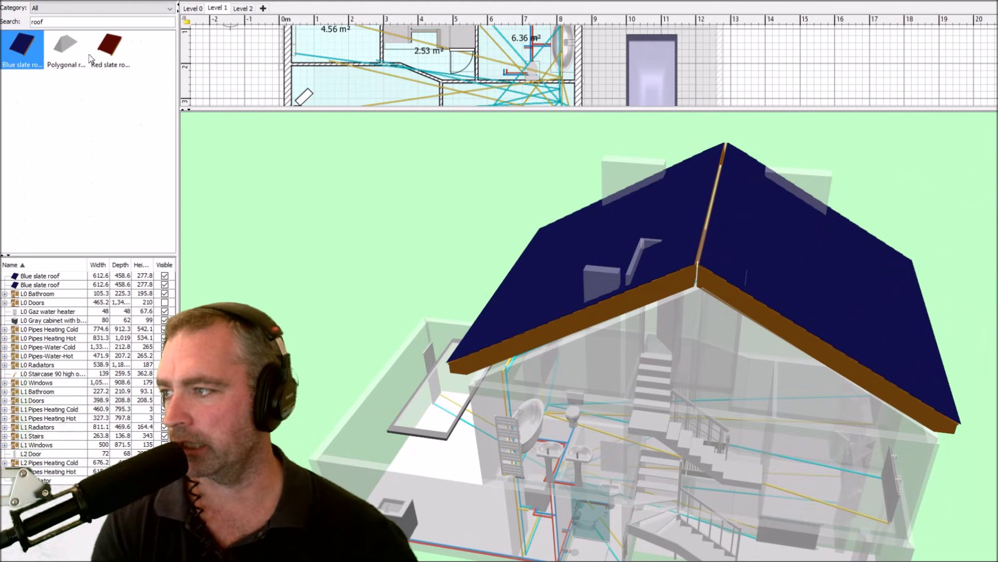
{"action": "left_click", "coordinate": [68, 49]}
{"action": "left_click", "coordinate": [109, 49]}
{"action": "left_click", "coordinate": [12, 49]}
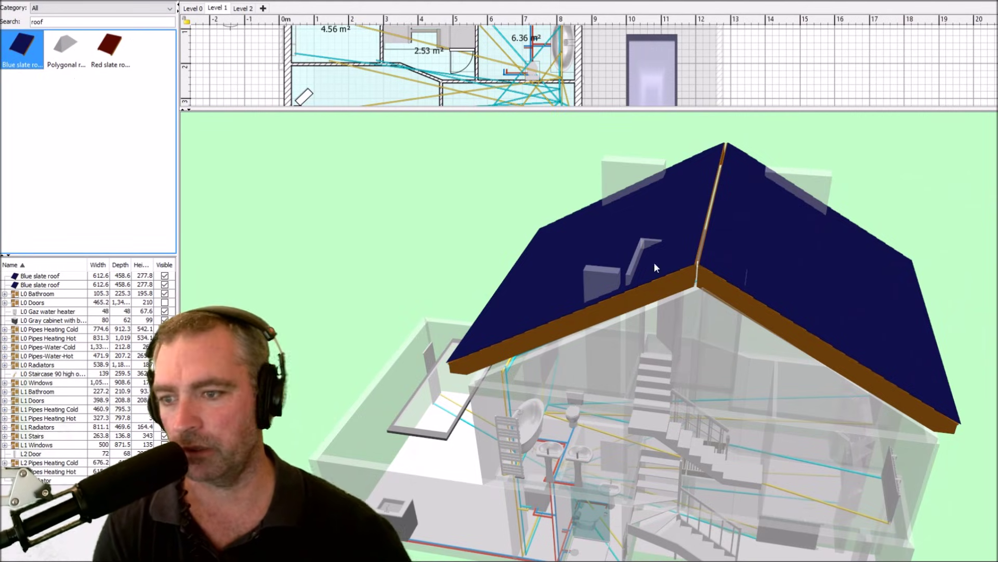
{"action": "left_click_drag", "start_coordinate": [655, 263], "coordinate": [650, 256]}
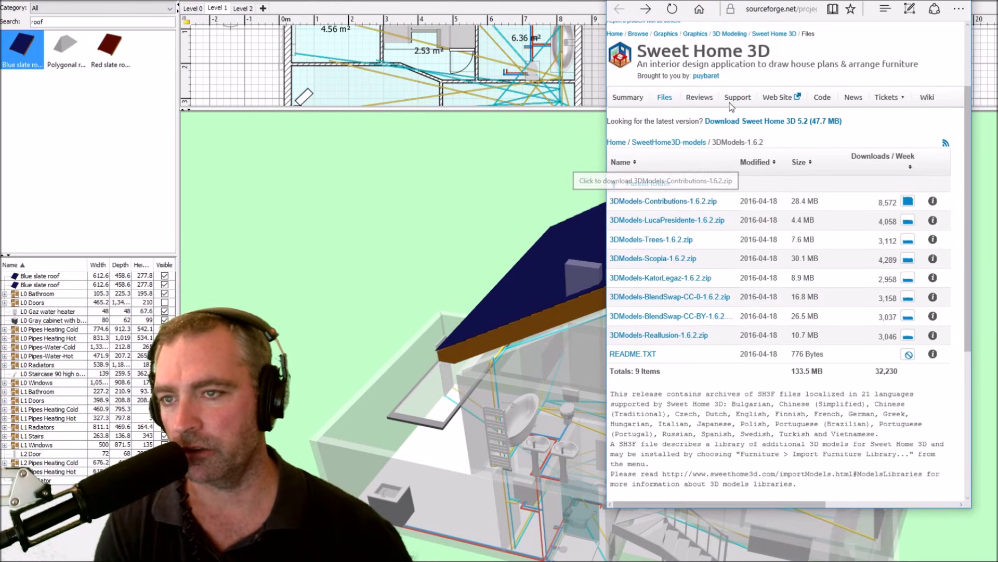
{"action": "left_click_drag", "start_coordinate": [788, 9], "coordinate": [791, 10]}
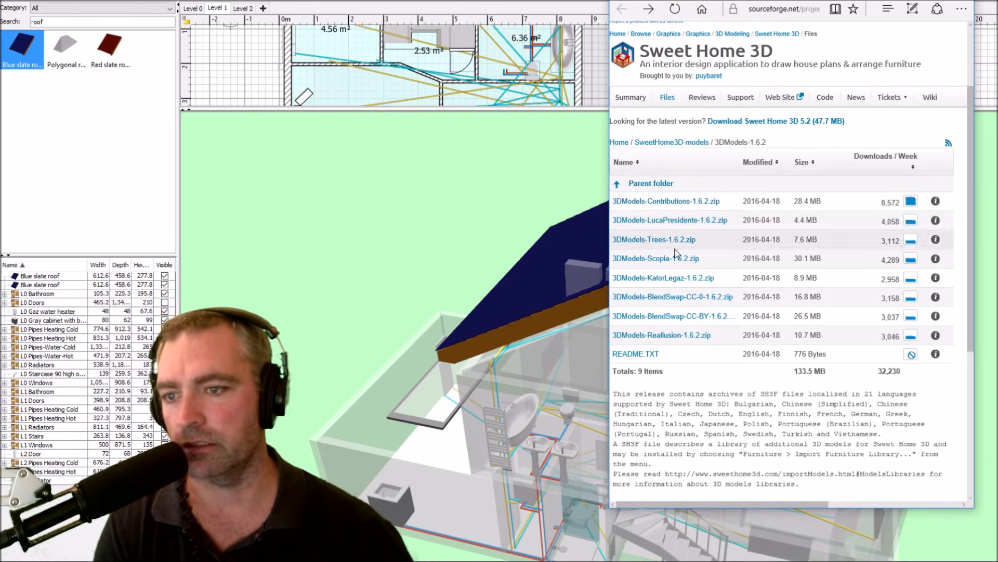
{"action": "key", "text": "alt+Tab"}
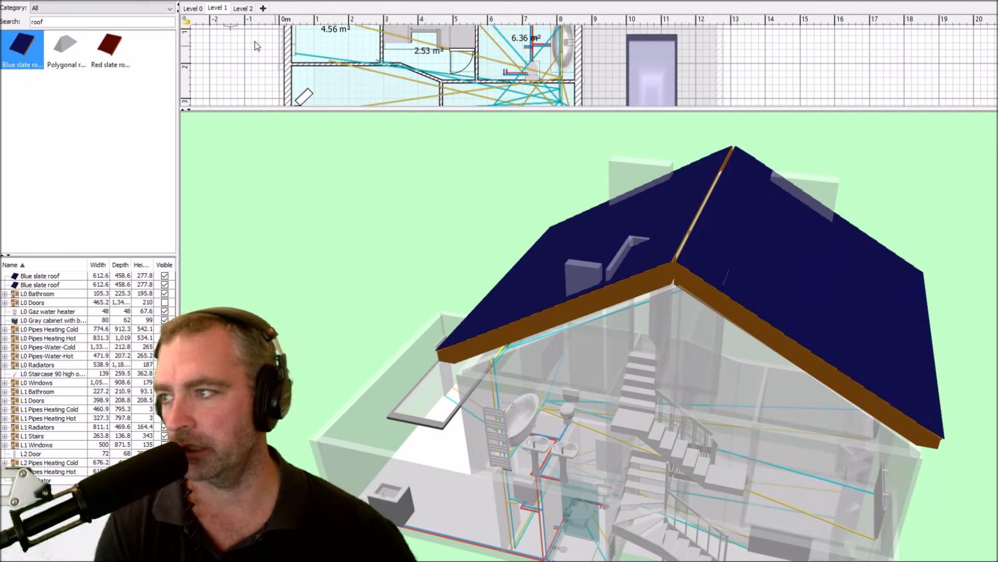
- Import the Contributions.sh3f furniture library, confirming the replace prompt and success message
{"action": "right_click", "coordinate": [30, 306]}
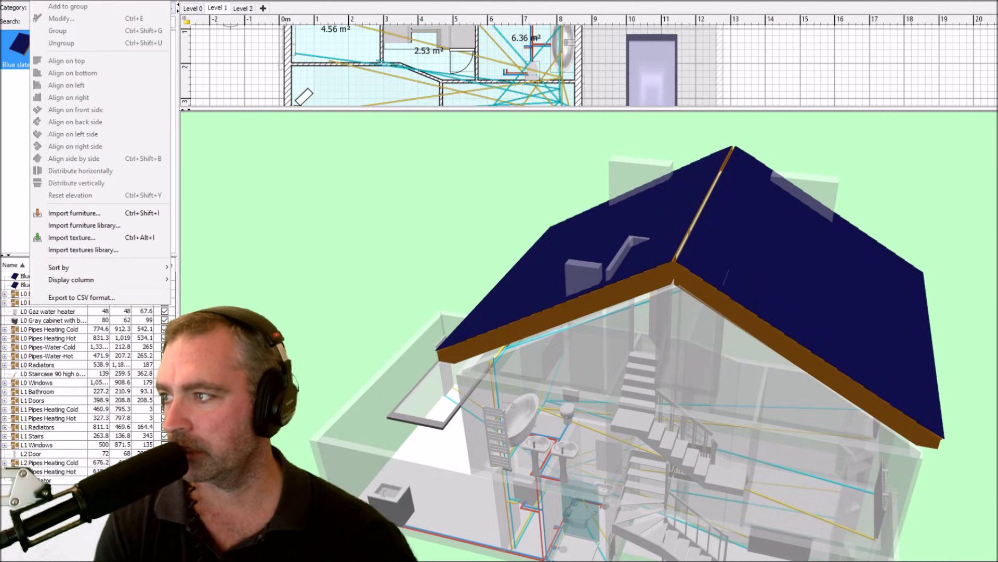
{"action": "left_click", "coordinate": [78, 225]}
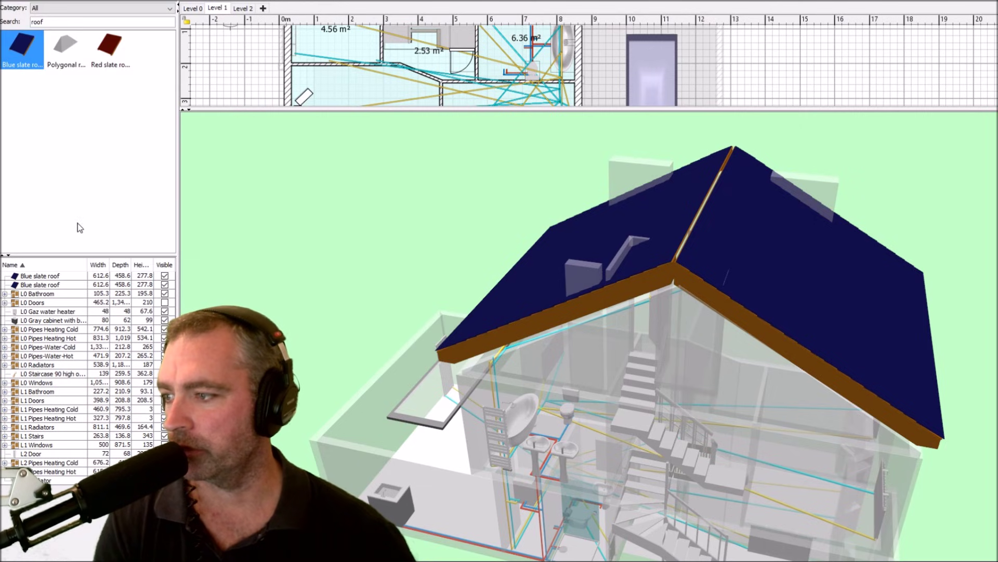
{"action": "left_click", "coordinate": [547, 206]}
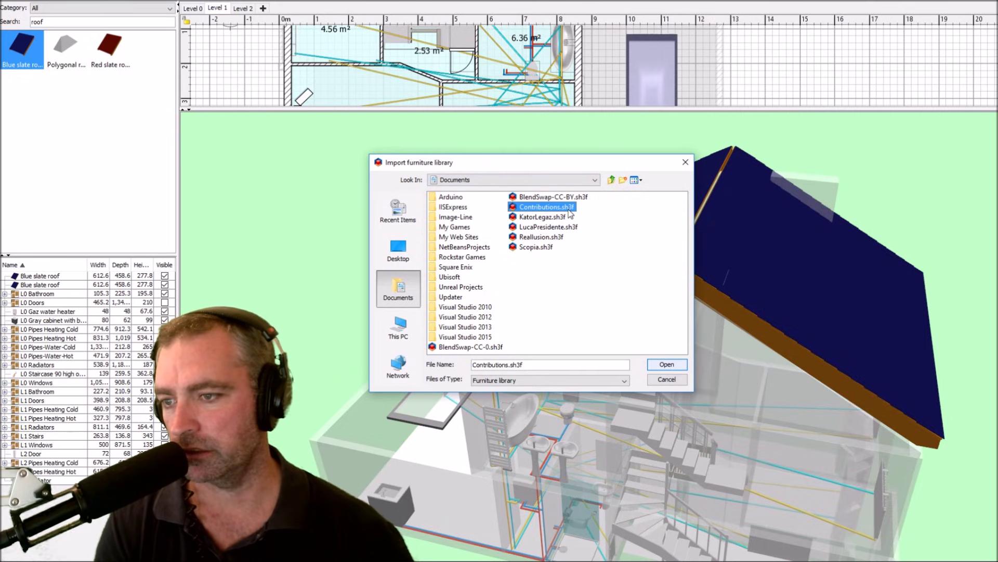
{"action": "left_click", "coordinate": [667, 365]}
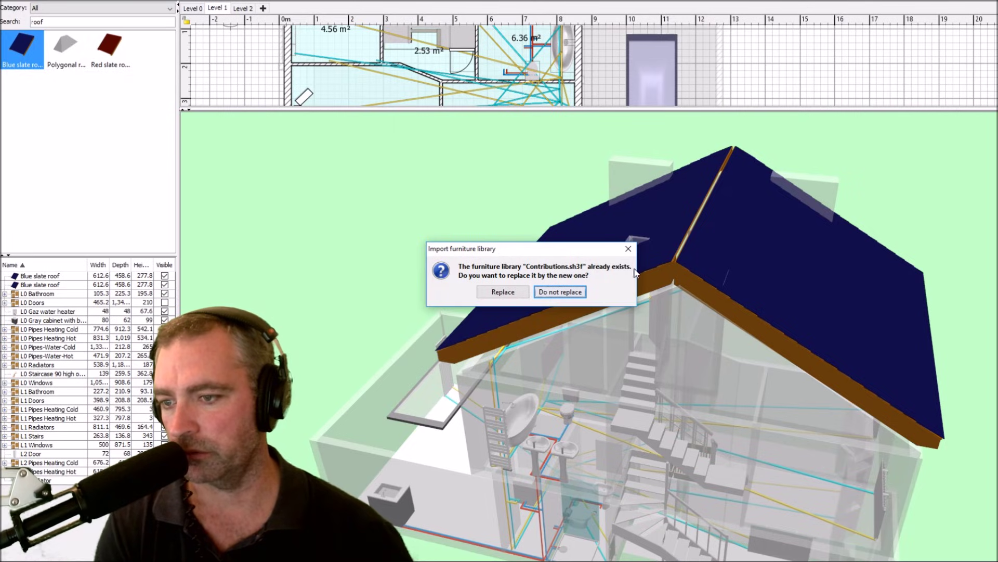
{"action": "left_click", "coordinate": [515, 293]}
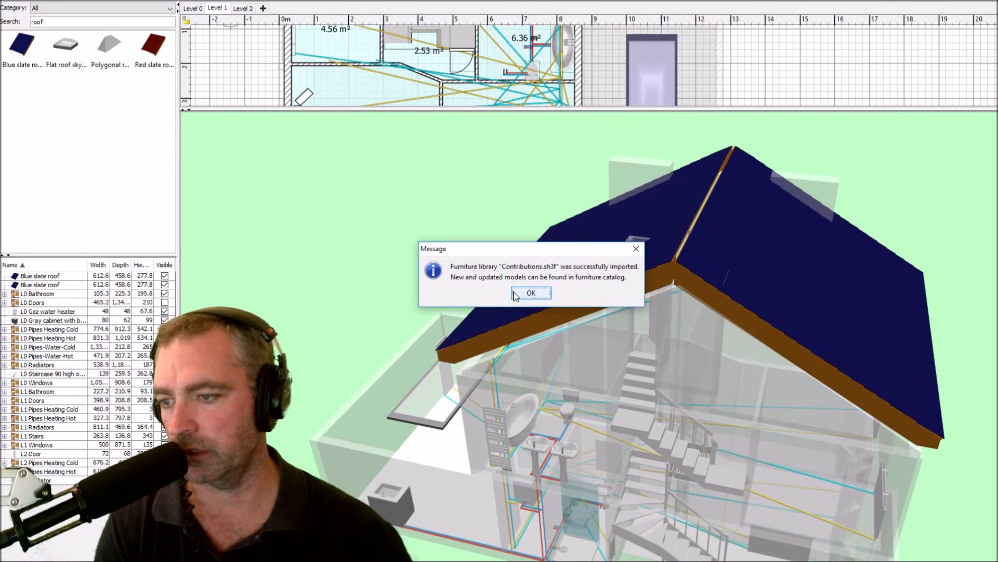
{"action": "left_click", "coordinate": [533, 293]}
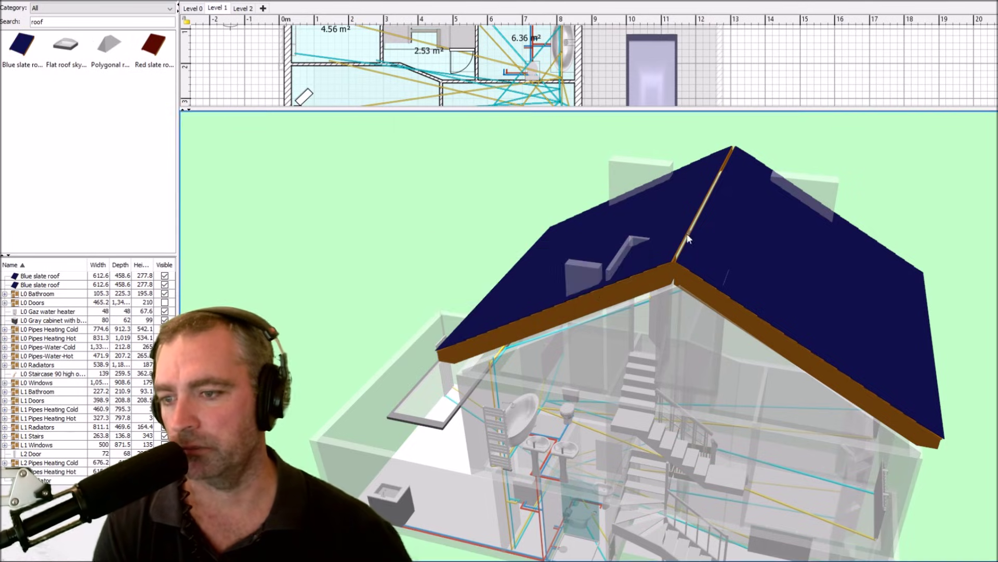
- Review the flat roof skylight and polygonal roof, then select the Blue slate roof model
{"action": "left_click", "coordinate": [69, 69]}
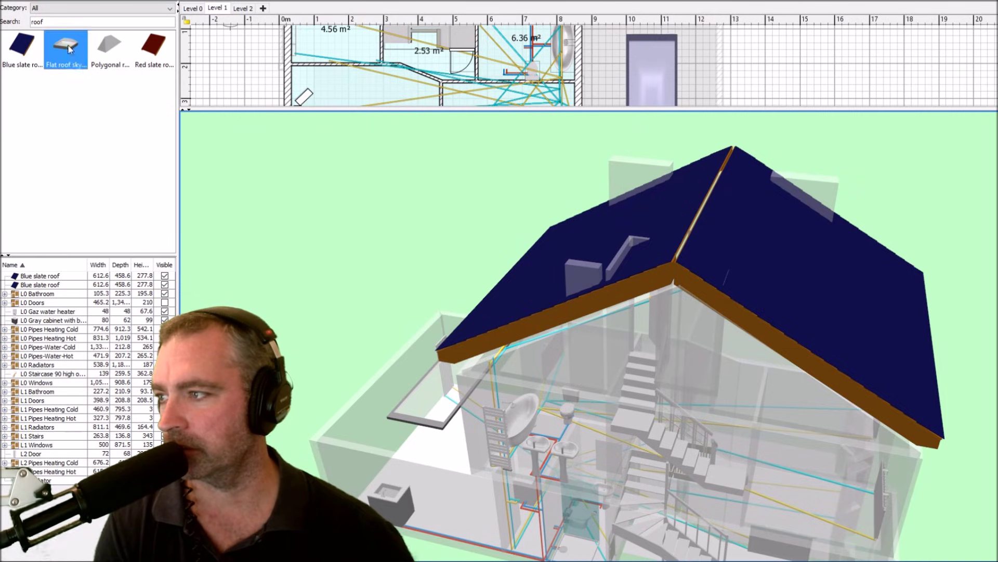
{"action": "left_click", "coordinate": [109, 64]}
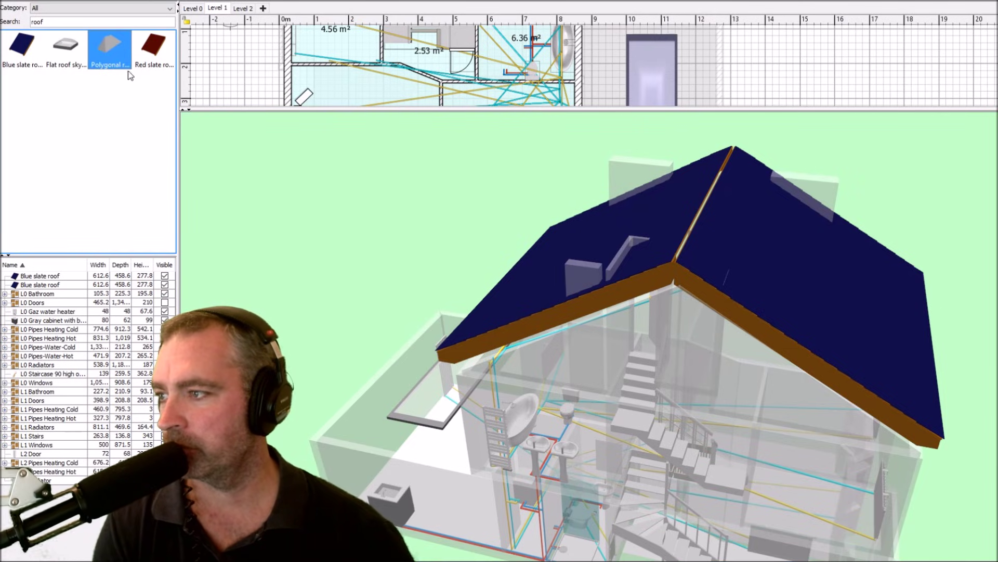
{"action": "left_click", "coordinate": [147, 54]}
{"action": "left_click", "coordinate": [23, 52]}
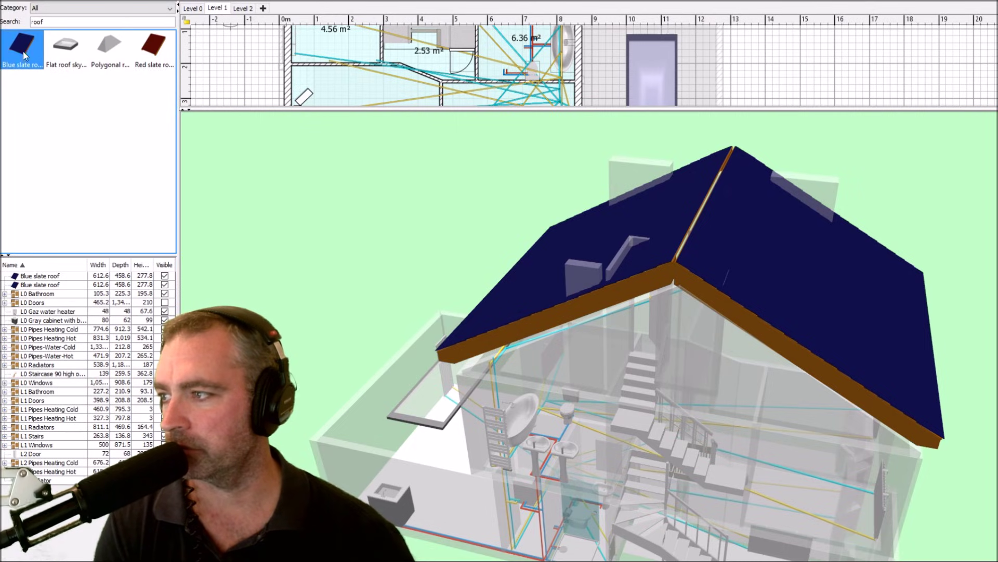
- Orbit the house to face the ridge and enlarge the 2D plan pane
{"action": "mouse_move", "coordinate": [635, 247]}
{"action": "left_mouse_down"}
{"action": "mouse_move", "coordinate": [740, 238]}
{"action": "mouse_move", "coordinate": [744, 213]}
{"action": "mouse_move", "coordinate": [739, 241]}
{"action": "mouse_move", "coordinate": [707, 256]}
{"action": "left_mouse_up"}
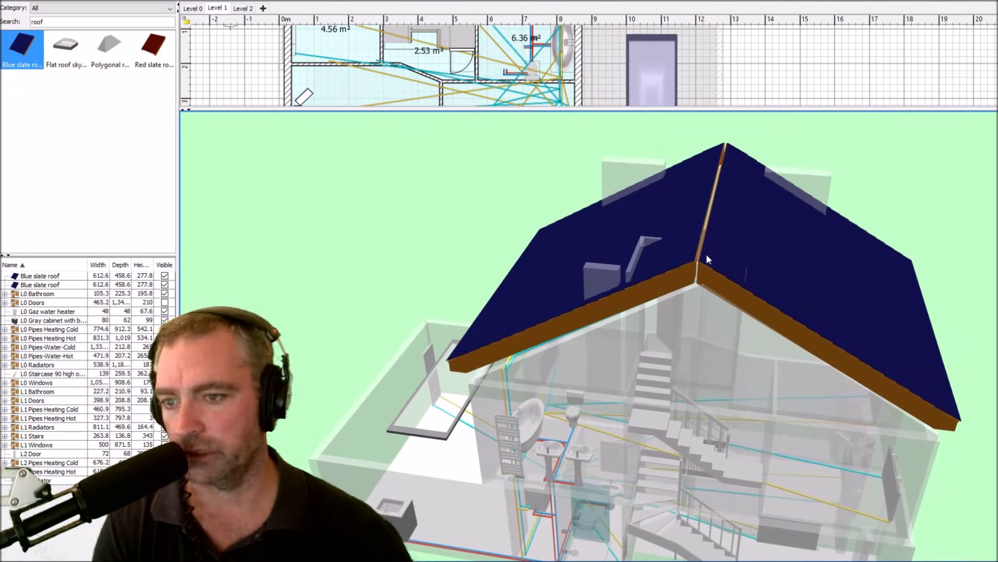
{"action": "mouse_move", "coordinate": [709, 320]}
{"action": "left_mouse_down"}
{"action": "mouse_move", "coordinate": [745, 281]}
{"action": "mouse_move", "coordinate": [608, 160]}
{"action": "left_mouse_up"}
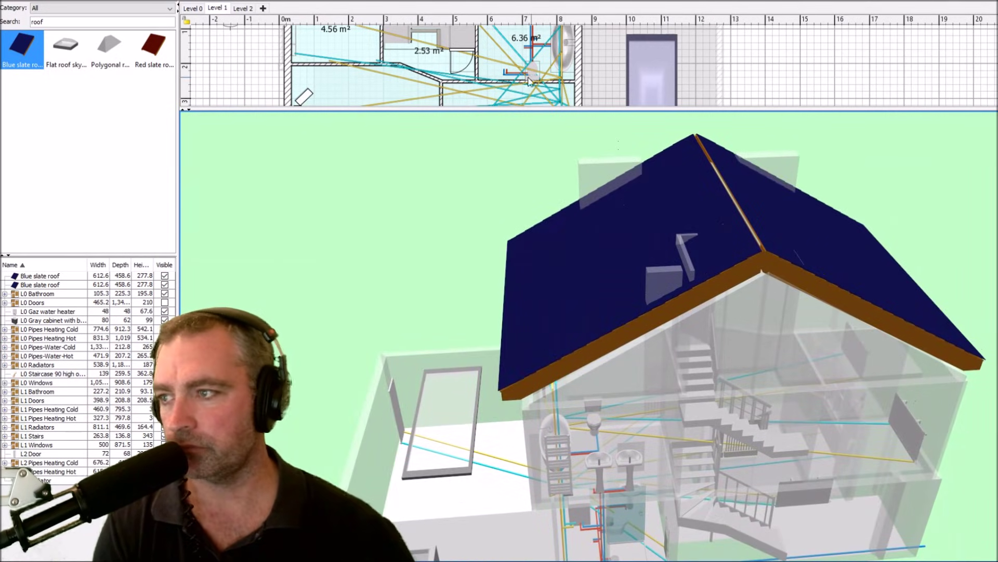
{"action": "scroll", "coordinate": [390, 64], "scroll_direction": "down", "scroll_amount": 2}
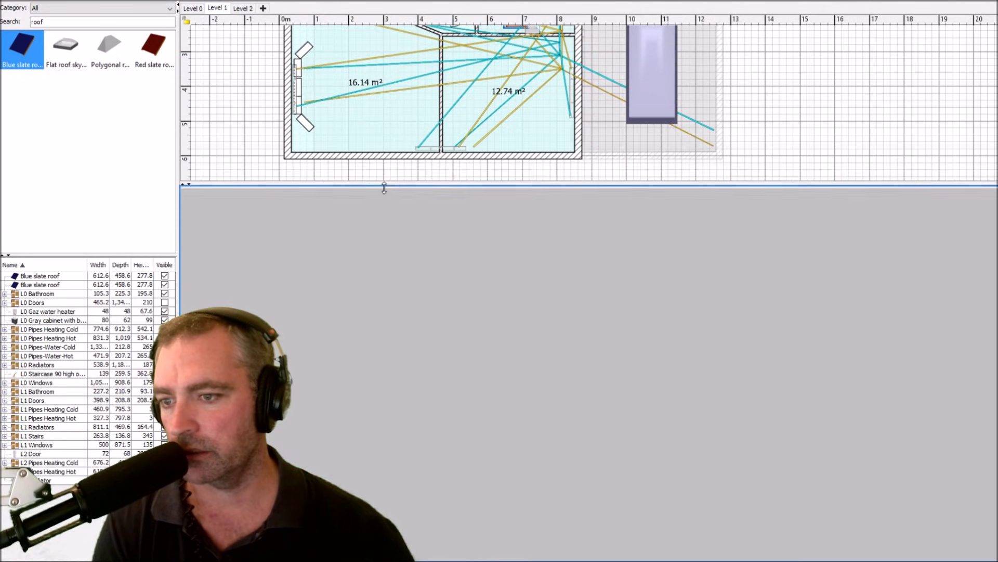
{"action": "left_click_drag", "start_coordinate": [381, 110], "coordinate": [382, 229]}
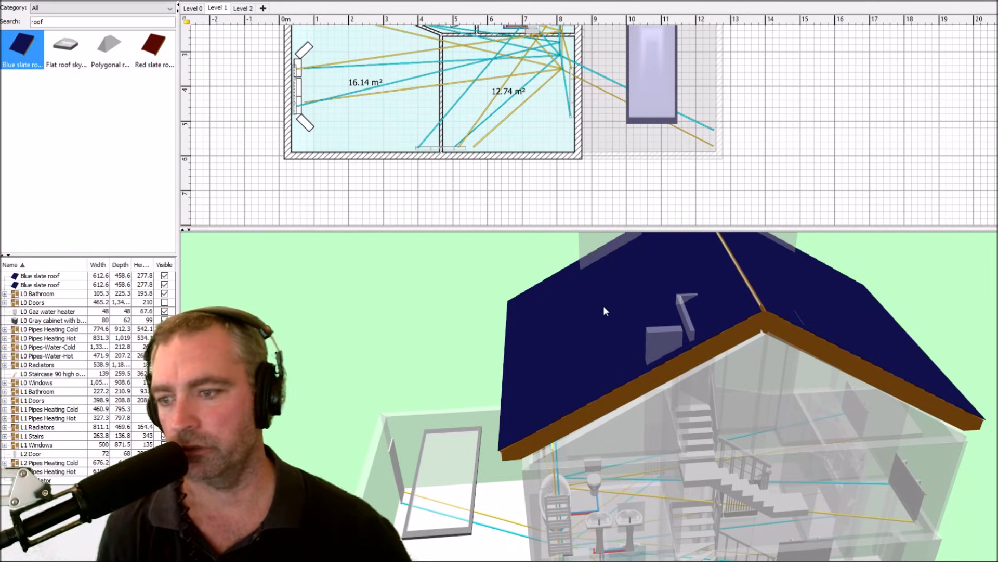
- Delete both blue slate roof halves from the Level 2 plan, leaving the house roofless
{"action": "left_click", "coordinate": [241, 9]}
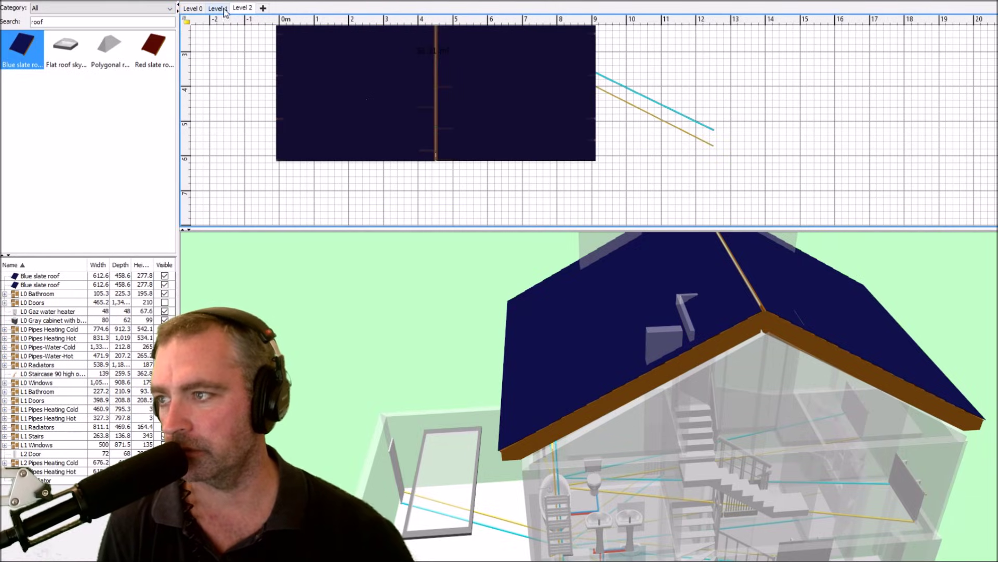
{"action": "left_click", "coordinate": [357, 95]}
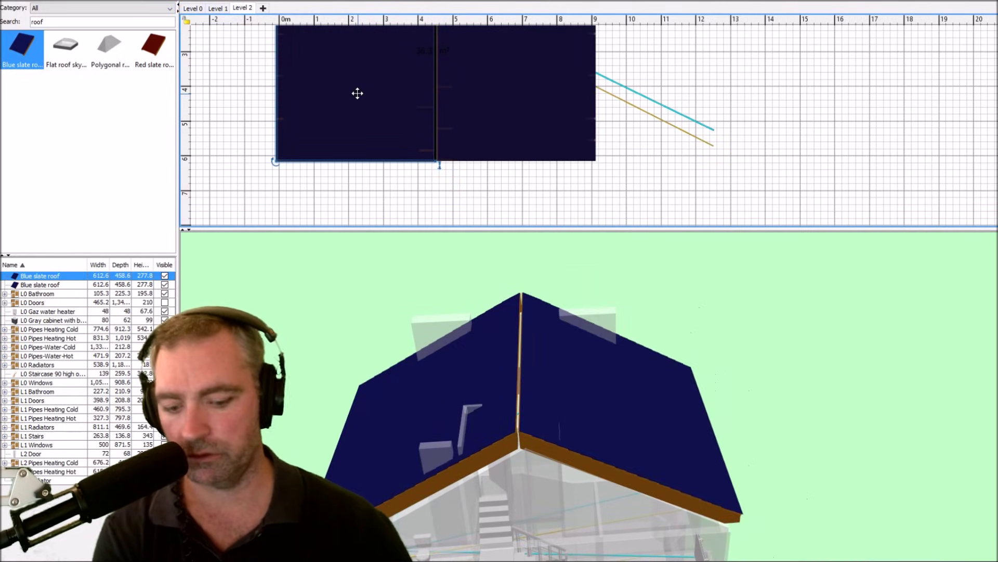
{"action": "key", "text": "Delete"}
{"action": "left_click", "coordinate": [466, 85]}
{"action": "key", "text": "Delete"}
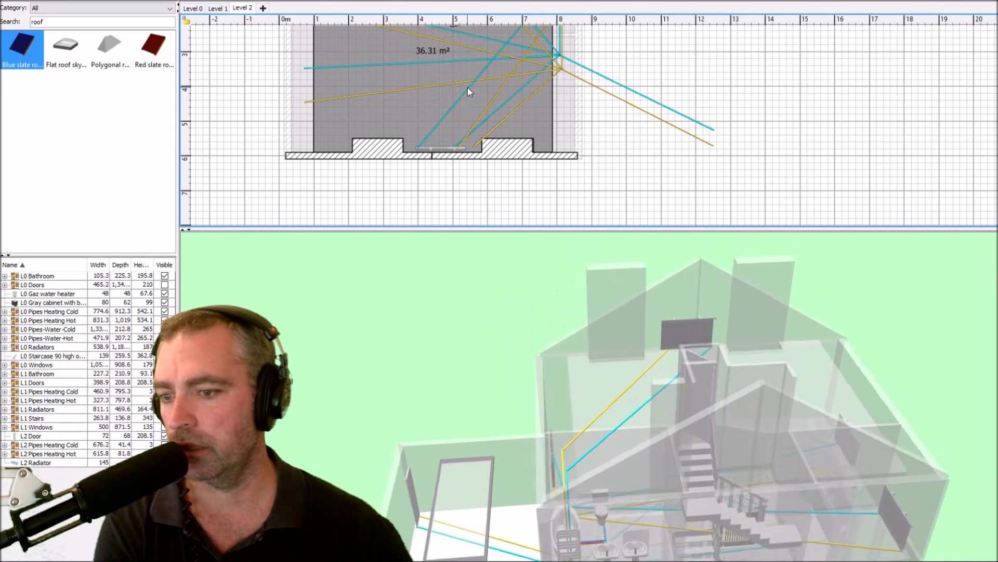
{"action": "mouse_move", "coordinate": [764, 351]}
{"action": "left_mouse_down"}
{"action": "mouse_move", "coordinate": [653, 248]}
{"action": "mouse_move", "coordinate": [654, 162]}
{"action": "mouse_move", "coordinate": [608, 203]}
{"action": "left_mouse_up"}
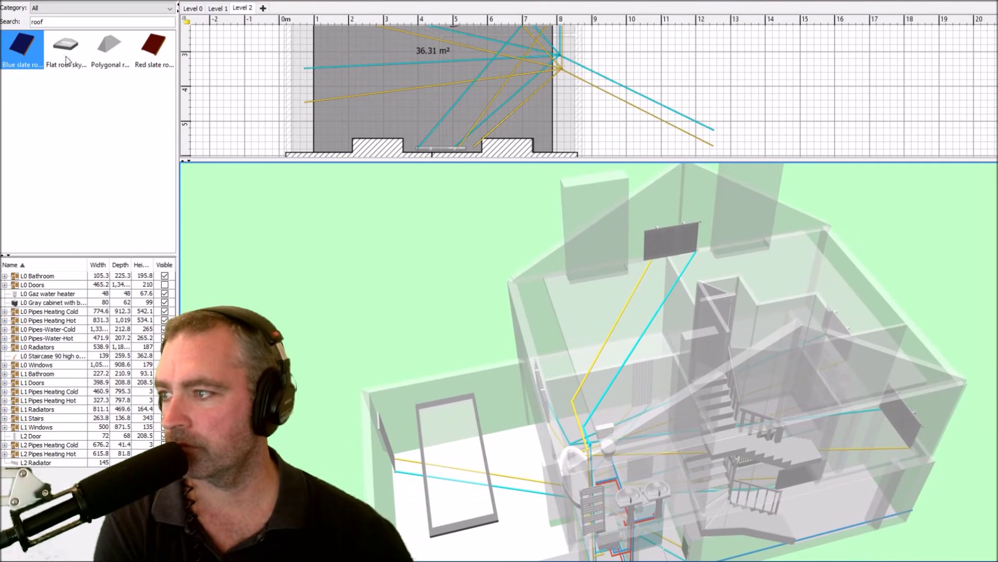
- Place a Red slate roof piece on the Level 2 plan and widen the plan pane
{"action": "left_click", "coordinate": [149, 61]}
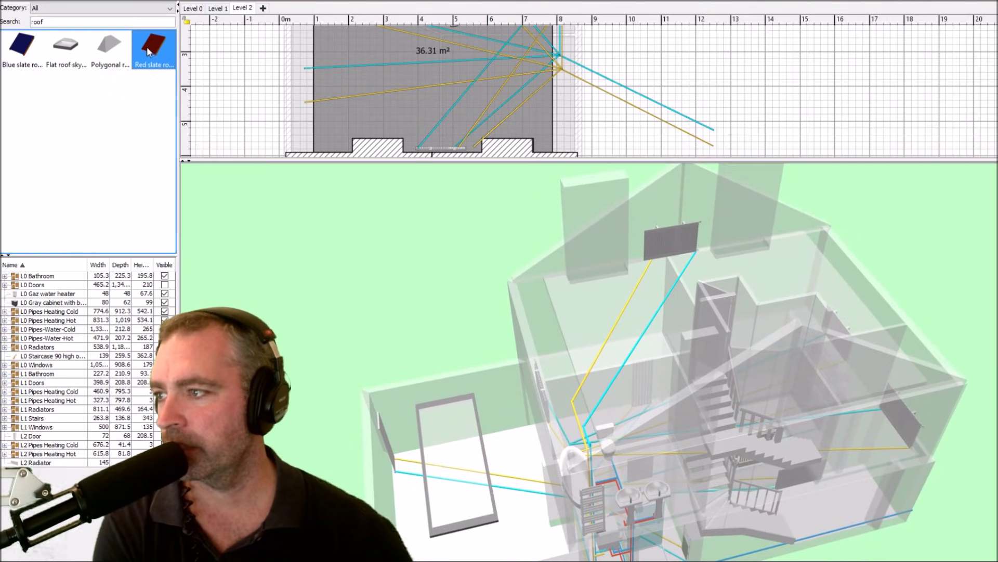
{"action": "left_click_drag", "start_coordinate": [149, 51], "coordinate": [390, 93]}
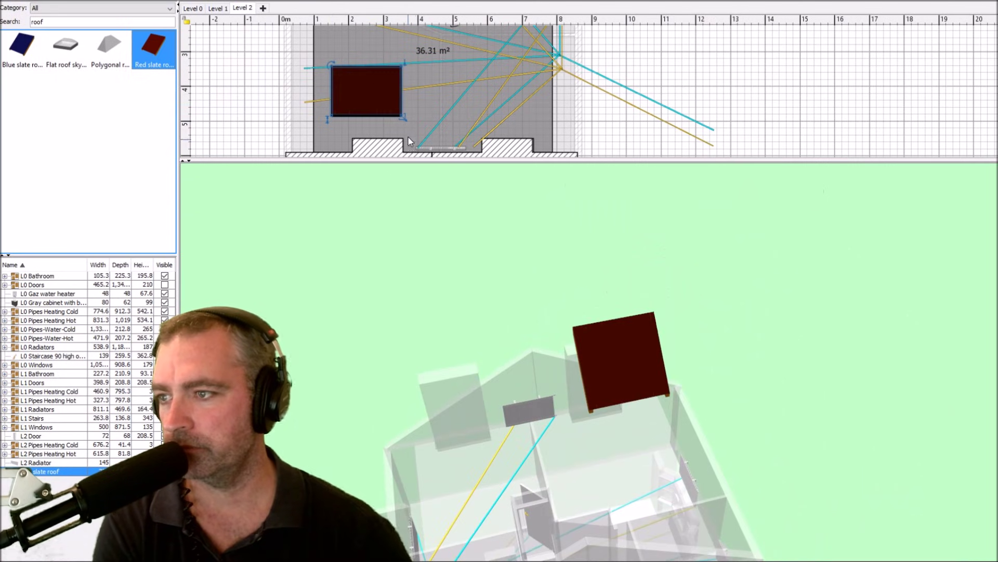
{"action": "left_click_drag", "start_coordinate": [409, 160], "coordinate": [410, 295]}
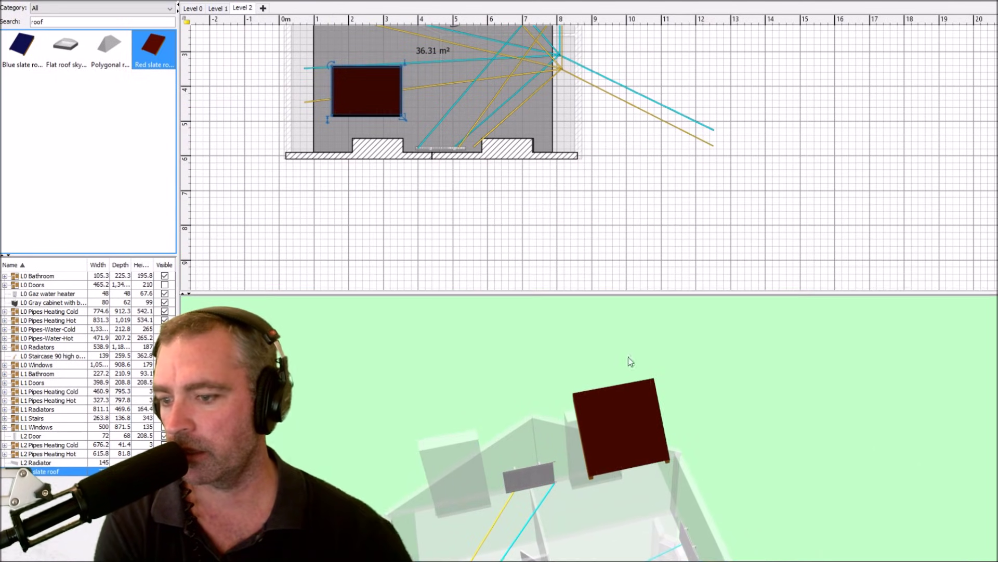
{"action": "mouse_move", "coordinate": [627, 356]}
{"action": "left_mouse_down"}
{"action": "mouse_move", "coordinate": [625, 425]}
{"action": "mouse_move", "coordinate": [741, 360]}
{"action": "mouse_move", "coordinate": [769, 401]}
{"action": "mouse_move", "coordinate": [729, 382]}
{"action": "mouse_move", "coordinate": [520, 419]}
{"action": "mouse_move", "coordinate": [413, 406]}
{"action": "mouse_move", "coordinate": [338, 421]}
{"action": "mouse_move", "coordinate": [645, 441]}
{"action": "mouse_move", "coordinate": [643, 449]}
{"action": "mouse_move", "coordinate": [653, 389]}
{"action": "mouse_move", "coordinate": [660, 403]}
{"action": "left_mouse_up"}
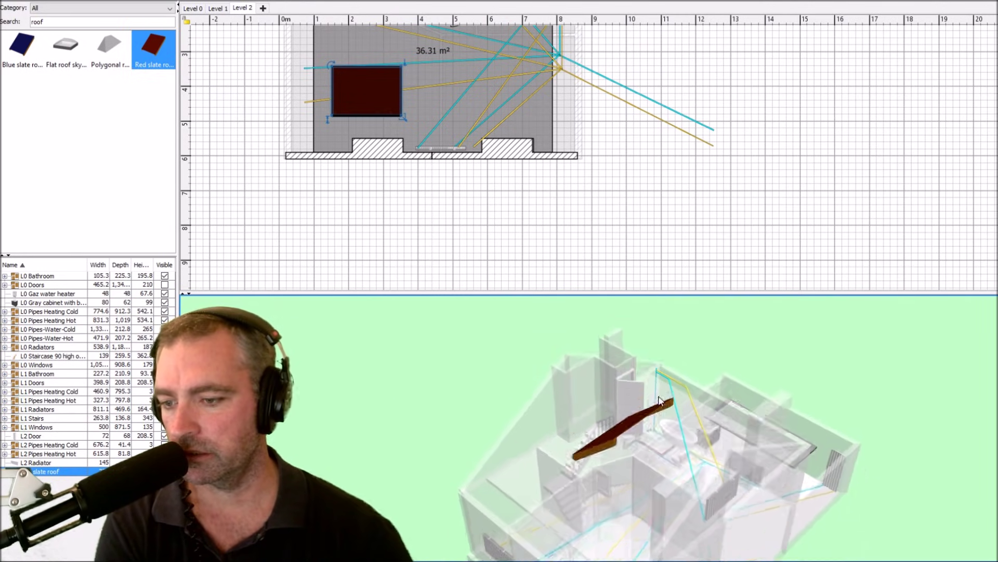
{"action": "right_click", "coordinate": [659, 403]}
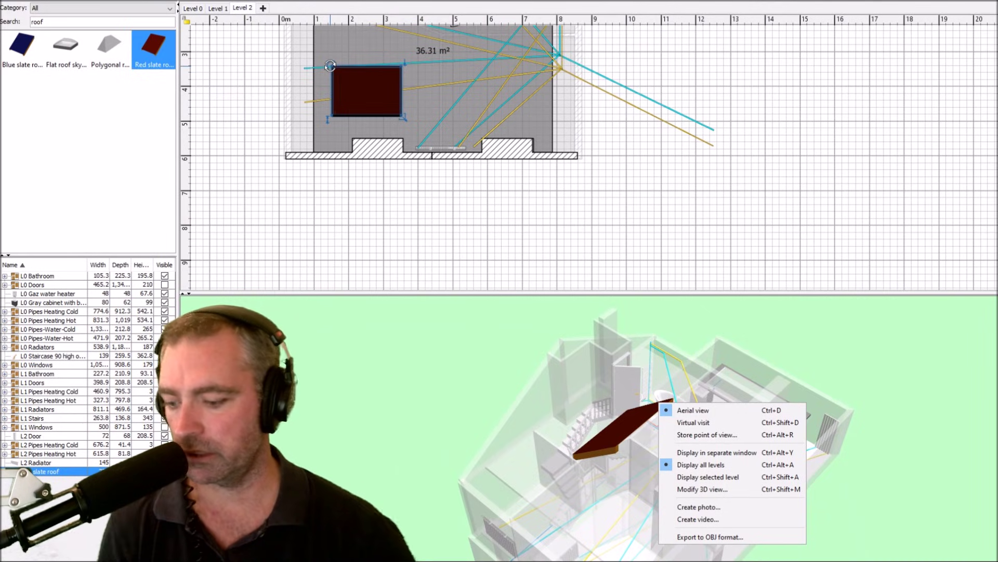
{"action": "key", "text": "Escape"}
- Rotate the red roof piece a quarter turn to 270°
{"action": "mouse_move", "coordinate": [338, 61]}
{"action": "left_mouse_down"}
{"action": "mouse_move", "coordinate": [328, 85]}
{"action": "mouse_move", "coordinate": [350, 114]}
{"action": "left_mouse_up"}
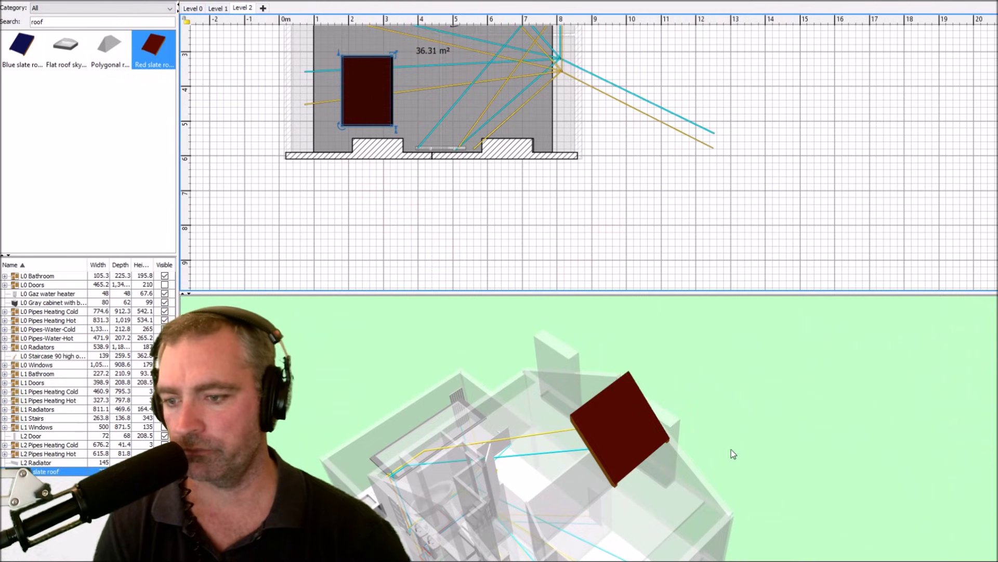
{"action": "mouse_move", "coordinate": [731, 452]}
{"action": "left_mouse_down"}
{"action": "mouse_move", "coordinate": [769, 396]}
{"action": "mouse_move", "coordinate": [754, 455]}
{"action": "mouse_move", "coordinate": [753, 413]}
{"action": "mouse_move", "coordinate": [758, 429]}
{"action": "left_mouse_up"}
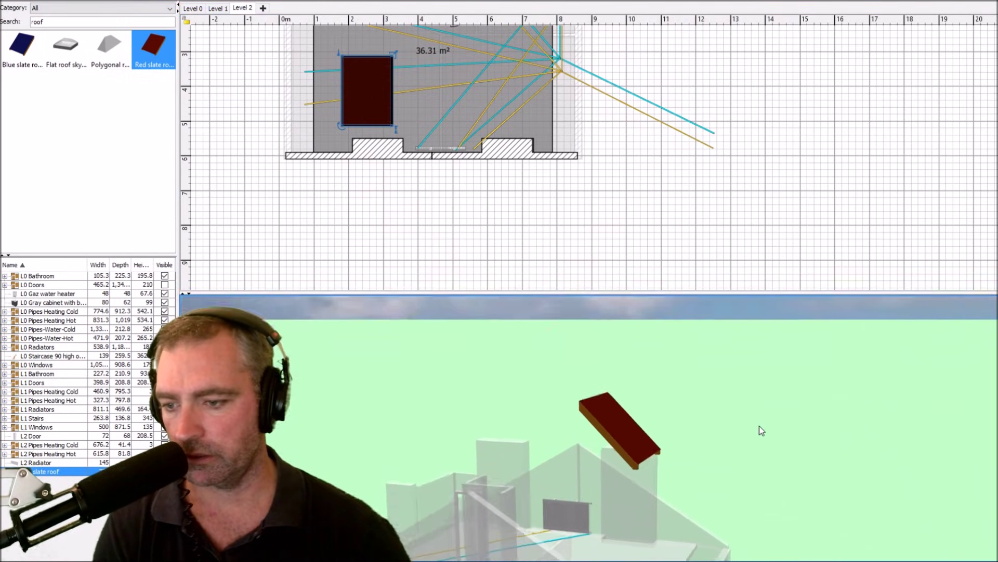
- Enlarge the red roof piece and move it against the house's left edge
{"action": "right_click", "coordinate": [764, 421]}
{"action": "key", "text": "Escape"}
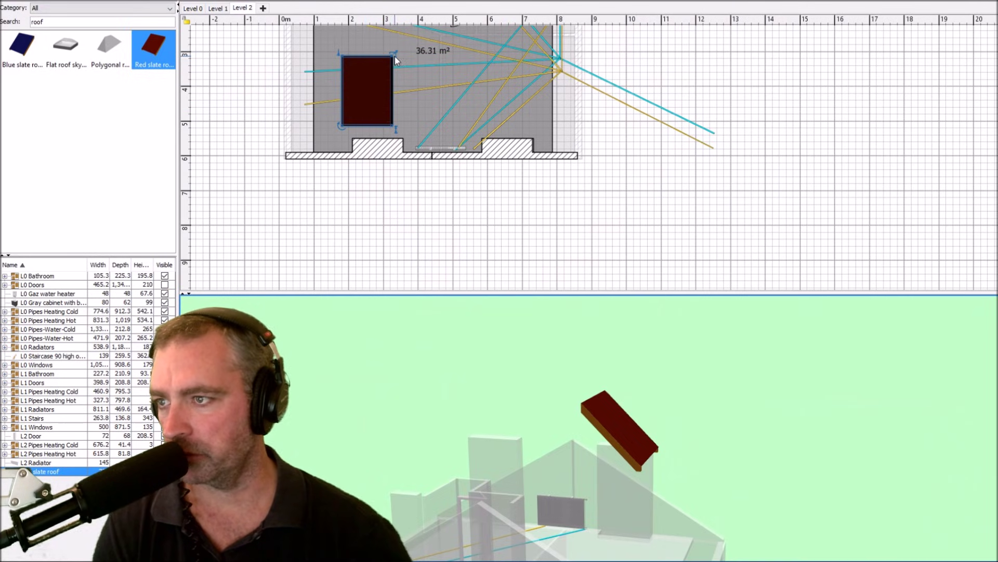
{"action": "left_click_drag", "start_coordinate": [391, 56], "coordinate": [462, 22]}
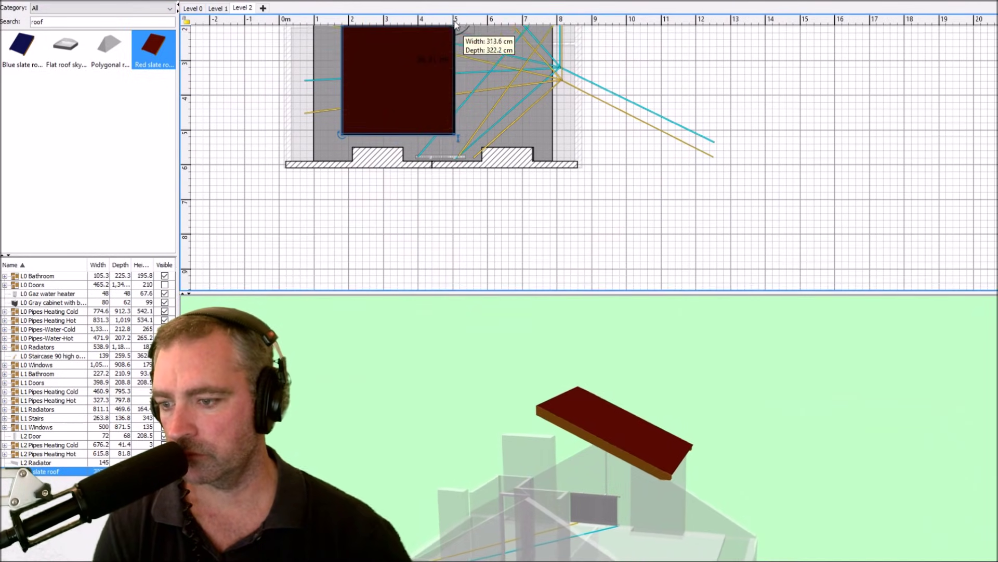
{"action": "left_click_drag", "start_coordinate": [461, 22], "coordinate": [427, 34]}
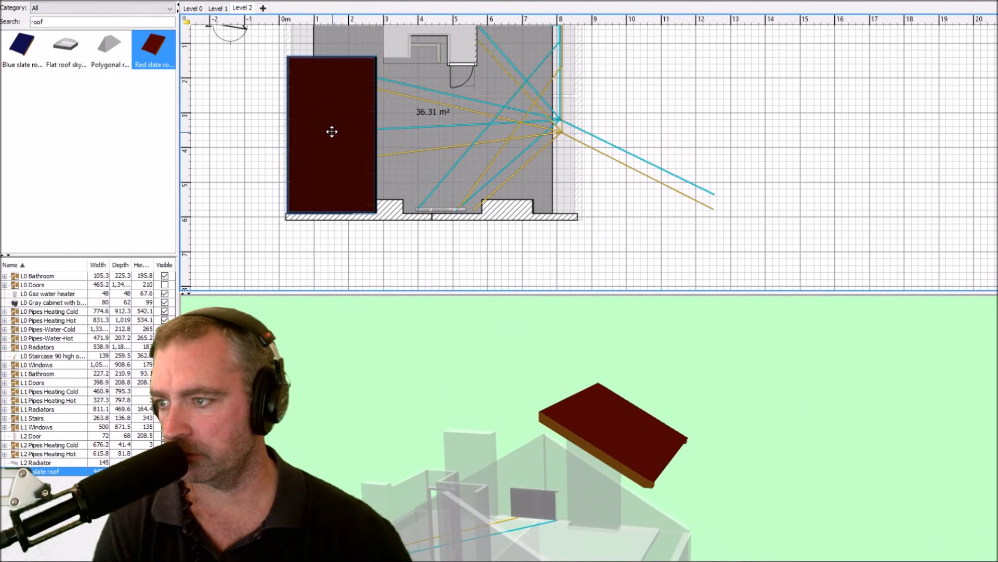
{"action": "left_click_drag", "start_coordinate": [380, 107], "coordinate": [339, 121]}
{"action": "left_click_drag", "start_coordinate": [377, 56], "coordinate": [429, 29]}
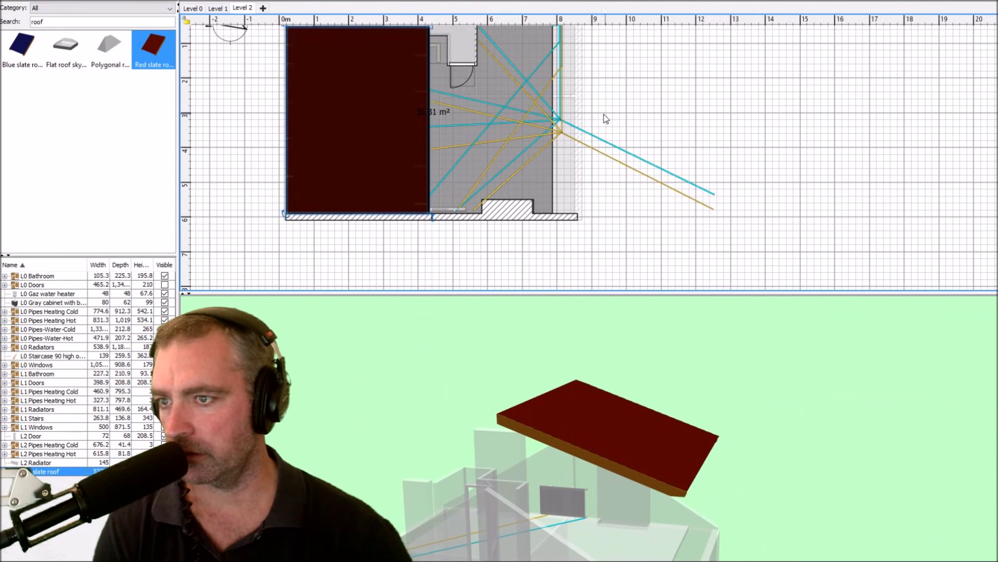
{"action": "scroll", "coordinate": [603, 117], "scroll_direction": "up", "scroll_amount": 2}
- Stretch the red roof so it spans from the top wall to the bottom wall
{"action": "left_click_drag", "start_coordinate": [429, 105], "coordinate": [428, 86]}
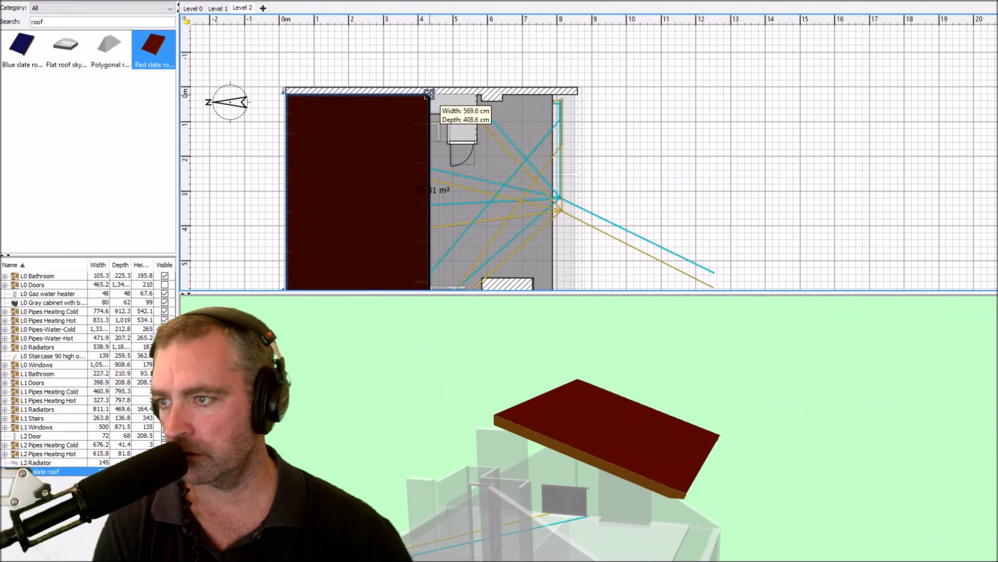
{"action": "scroll", "coordinate": [672, 142], "scroll_direction": "down", "scroll_amount": 2}
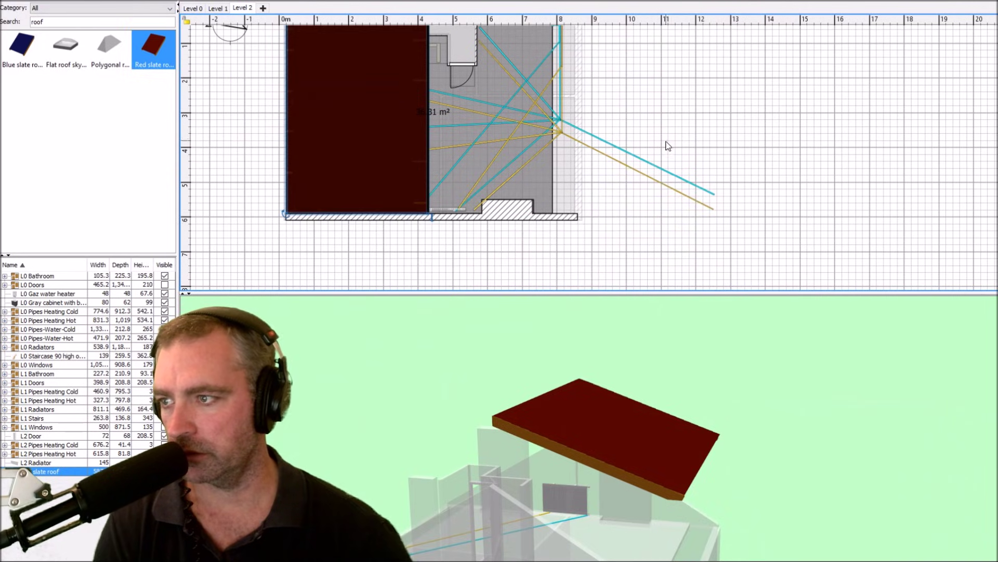
{"action": "left_click_drag", "start_coordinate": [409, 176], "coordinate": [406, 183]}
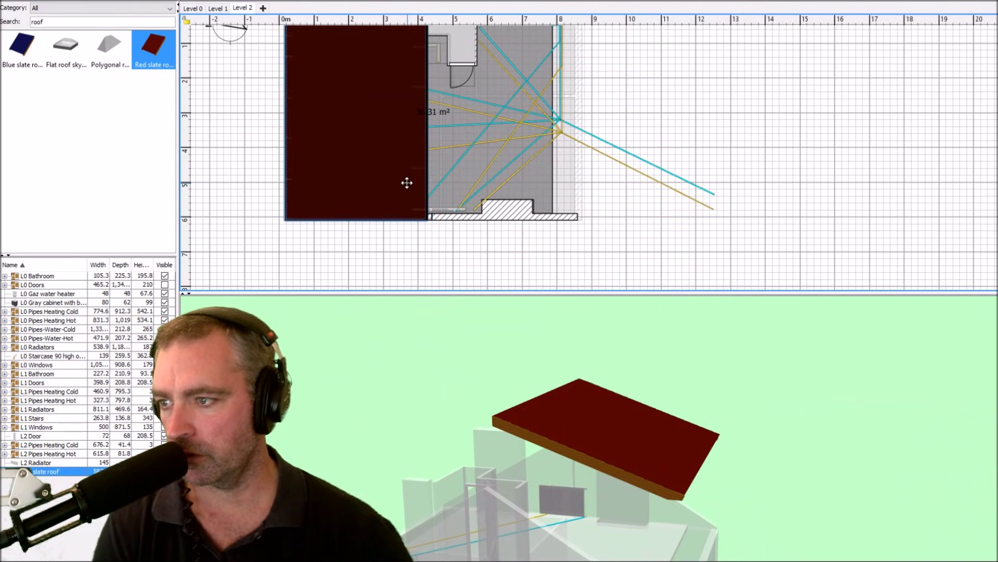
{"action": "scroll", "coordinate": [638, 103], "scroll_direction": "up", "scroll_amount": 4}
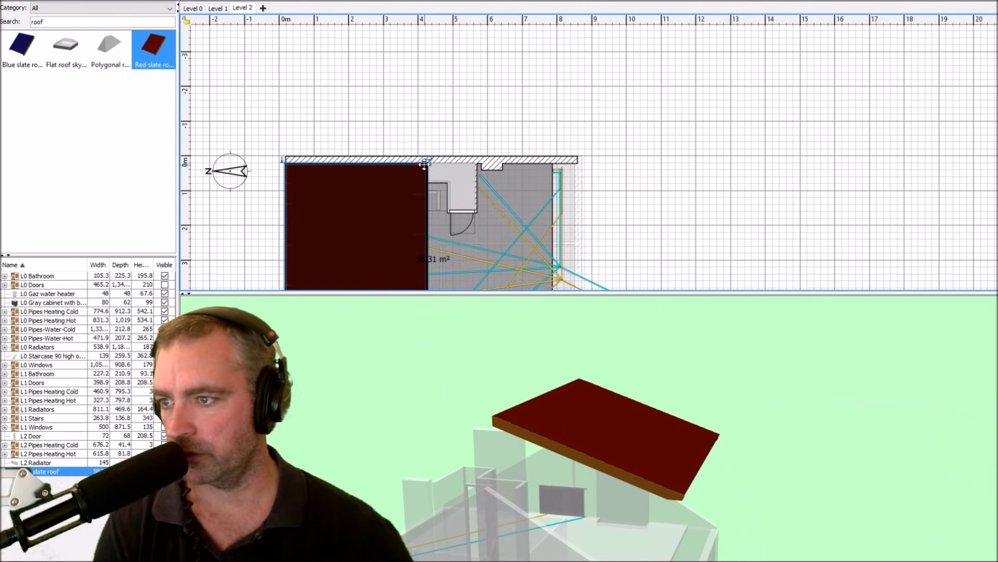
{"action": "left_click_drag", "start_coordinate": [424, 163], "coordinate": [429, 153]}
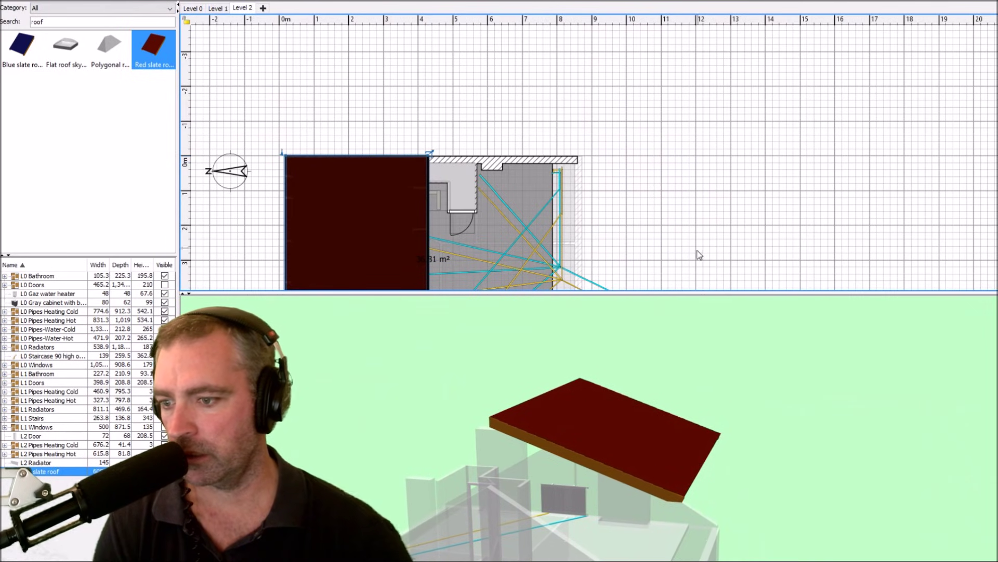
{"action": "left_click", "coordinate": [612, 207]}
{"action": "scroll", "coordinate": [618, 229], "scroll_direction": "down", "scroll_amount": 2}
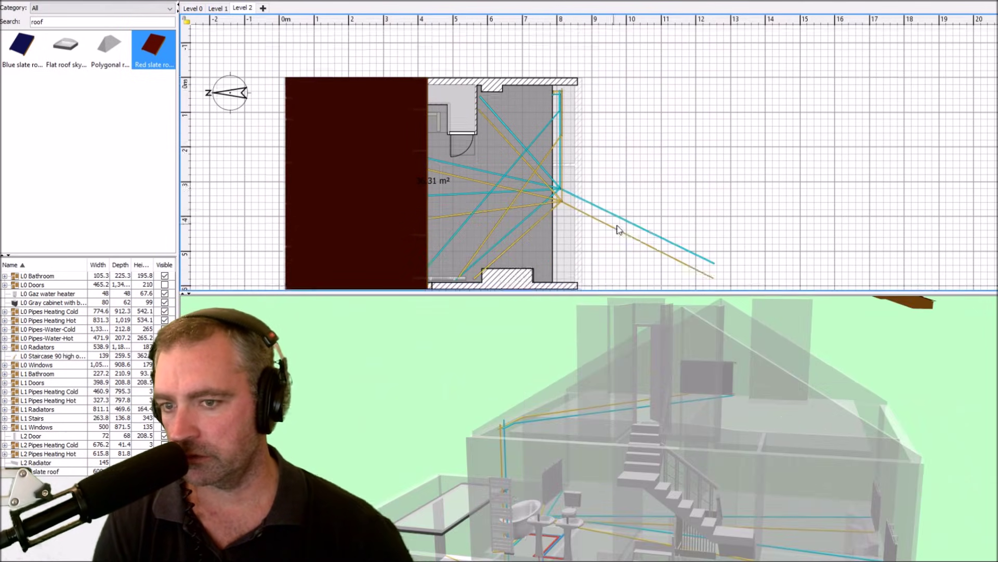
{"action": "scroll", "coordinate": [617, 229], "scroll_direction": "down", "scroll_amount": 2}
{"action": "scroll", "coordinate": [818, 372], "scroll_direction": "up", "scroll_amount": 2}
{"action": "mouse_move", "coordinate": [819, 374]}
{"action": "left_mouse_down"}
{"action": "mouse_move", "coordinate": [761, 403]}
{"action": "mouse_move", "coordinate": [772, 400]}
{"action": "mouse_move", "coordinate": [757, 394]}
{"action": "left_mouse_up"}
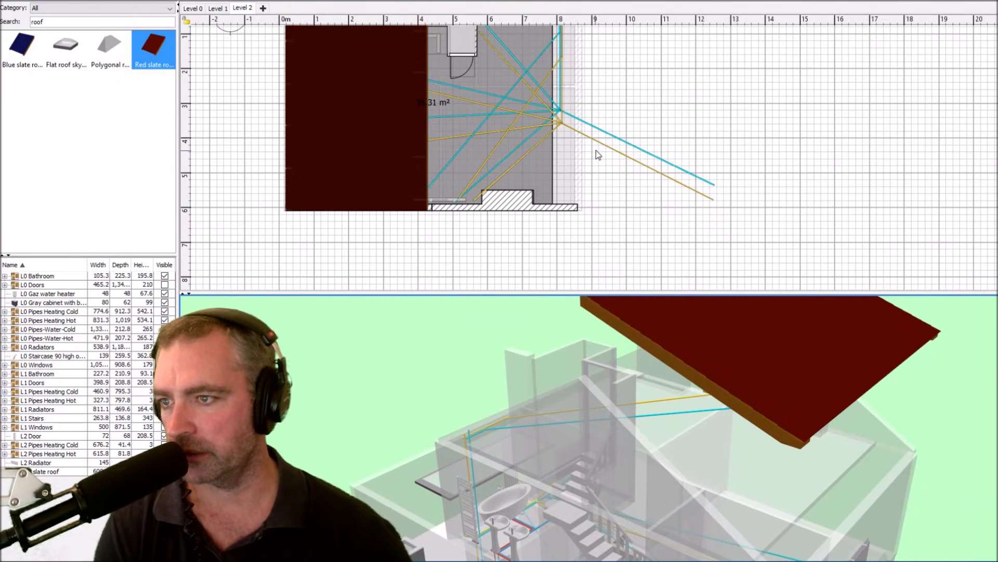
{"action": "scroll", "coordinate": [405, 130], "scroll_direction": "up", "scroll_amount": 2}
- Lower the red roof's elevation and nudge it slightly left
{"action": "left_click", "coordinate": [324, 110]}
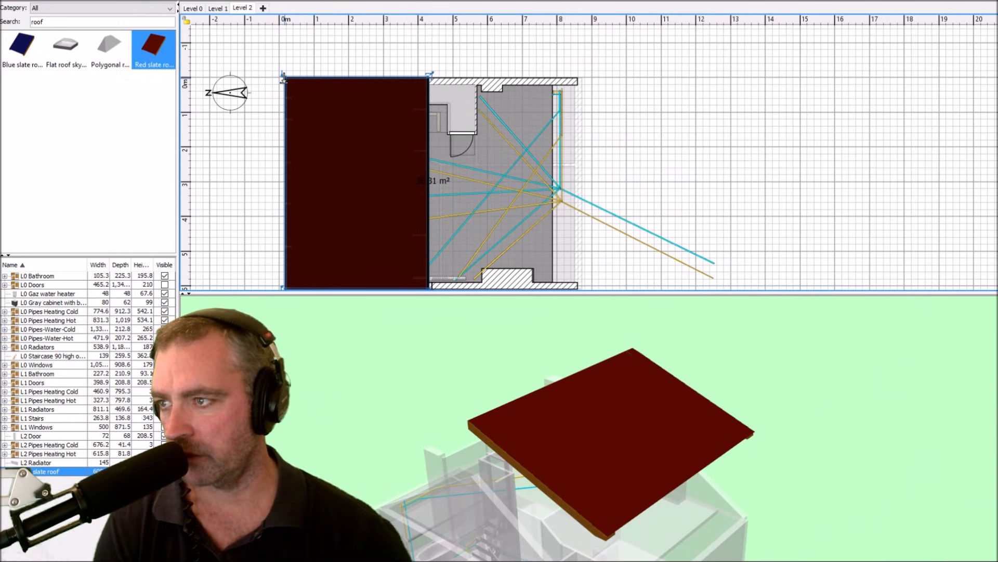
{"action": "left_click_drag", "start_coordinate": [283, 78], "coordinate": [276, 169]}
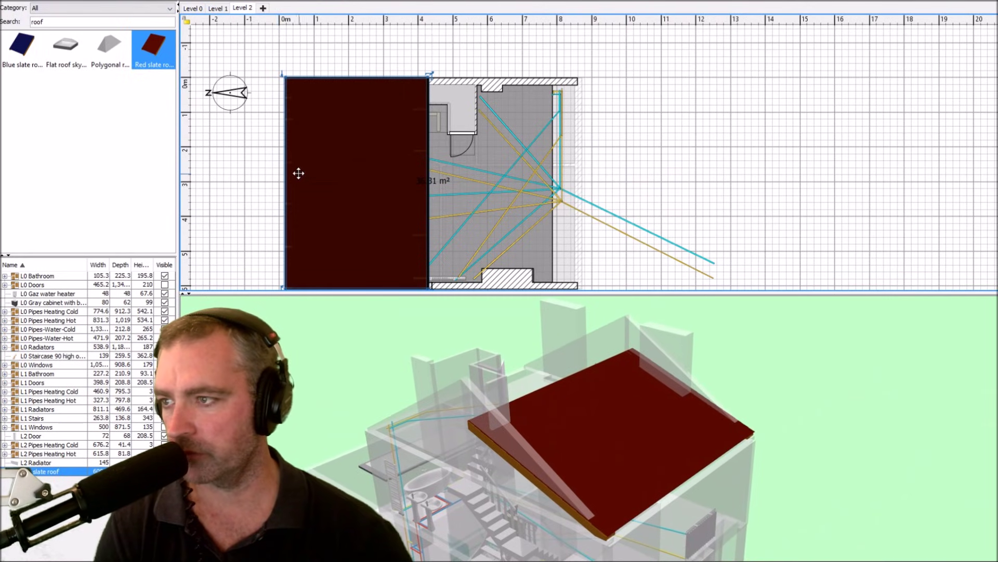
{"action": "left_click_drag", "start_coordinate": [319, 177], "coordinate": [314, 179]}
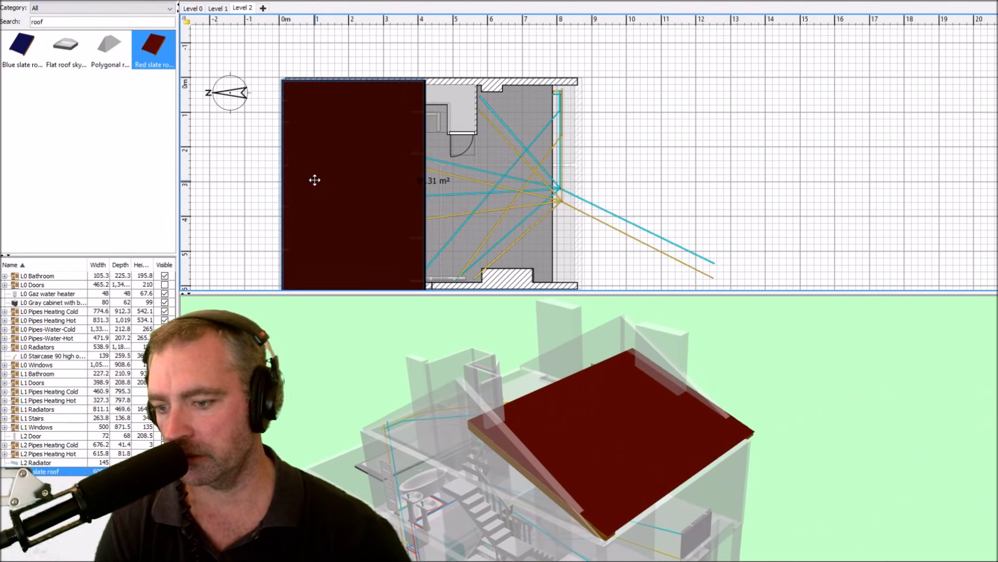
{"action": "left_click_drag", "start_coordinate": [328, 181], "coordinate": [327, 181]}
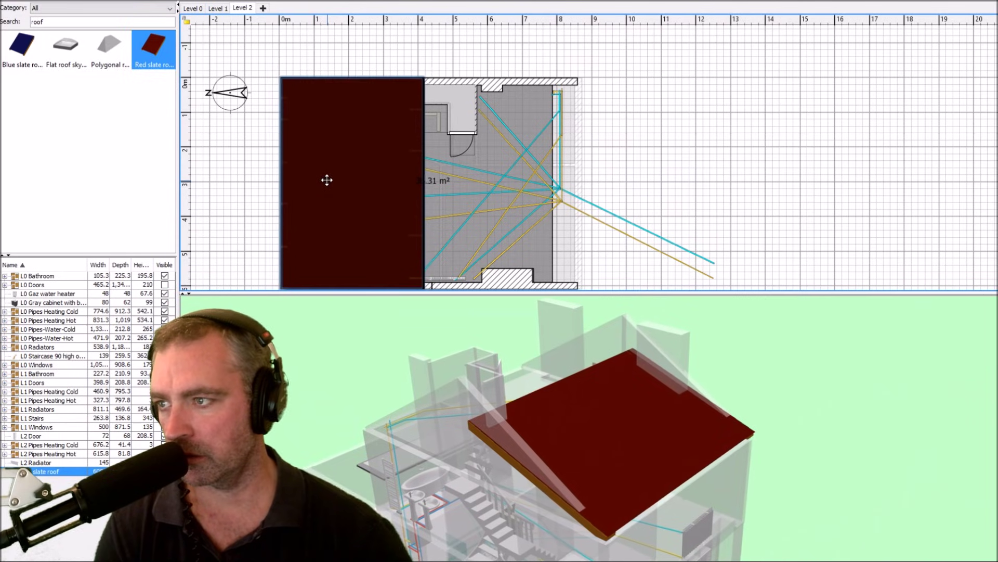
{"action": "scroll", "coordinate": [656, 170], "scroll_direction": "down", "scroll_amount": 3}
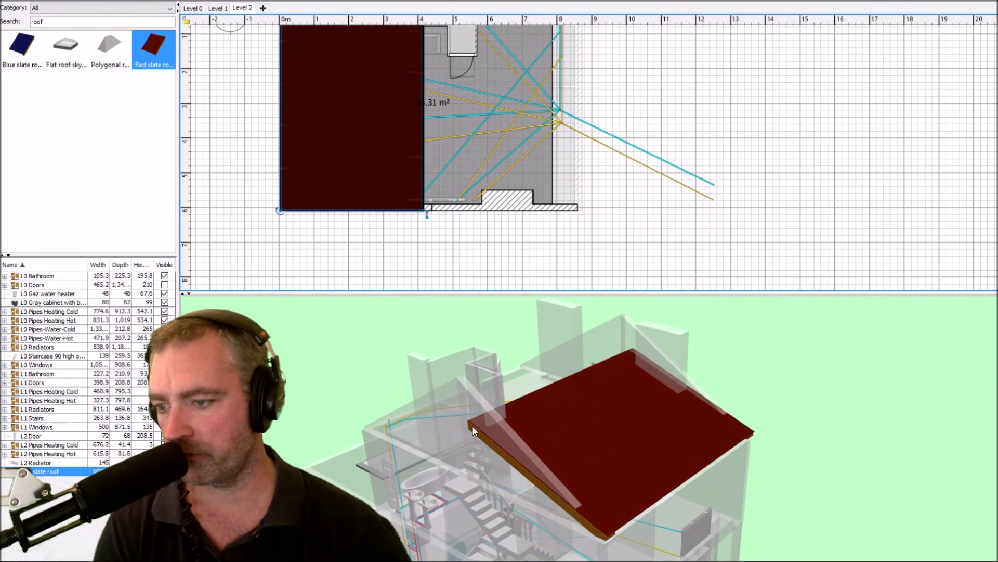
{"action": "mouse_move", "coordinate": [472, 431]}
{"action": "left_mouse_down"}
{"action": "mouse_move", "coordinate": [567, 385]}
{"action": "mouse_move", "coordinate": [552, 425]}
{"action": "left_mouse_up"}
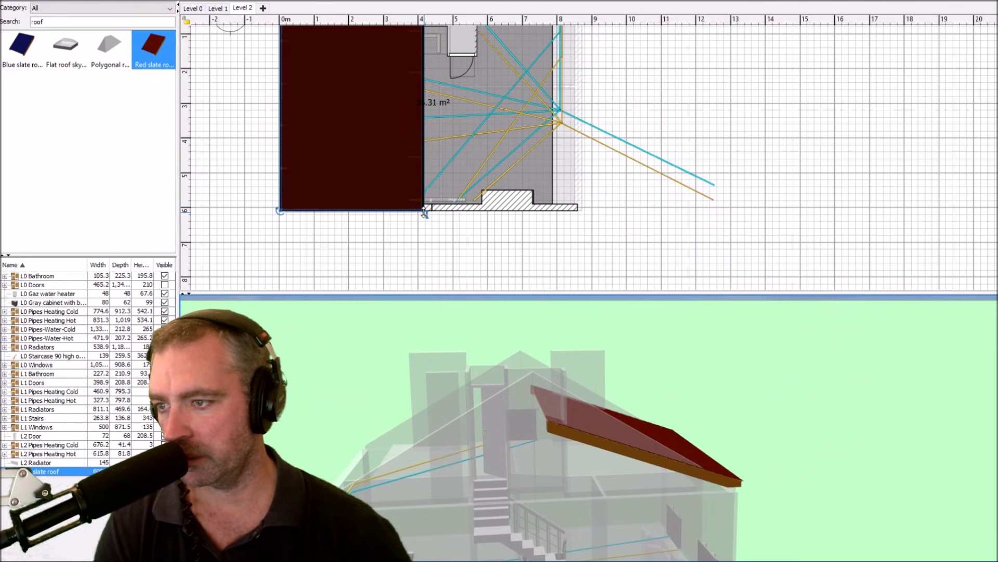
- Raise the red roof's height to about 241 cm so it slopes, and resize it
{"action": "left_click_drag", "start_coordinate": [424, 212], "coordinate": [424, 176]}
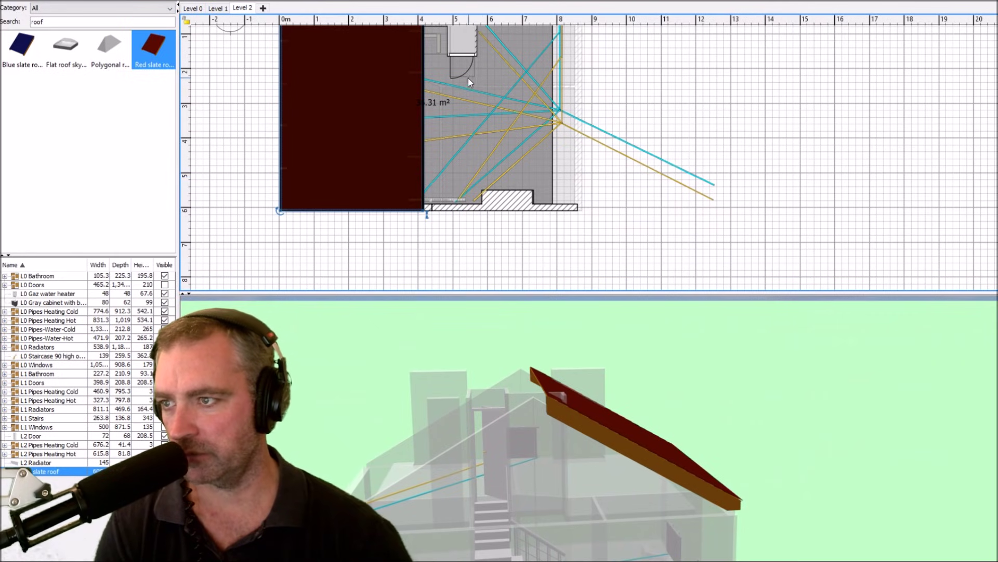
{"action": "scroll", "coordinate": [424, 55], "scroll_direction": "up", "scroll_amount": 2}
{"action": "left_click_drag", "start_coordinate": [422, 76], "coordinate": [433, 76]}
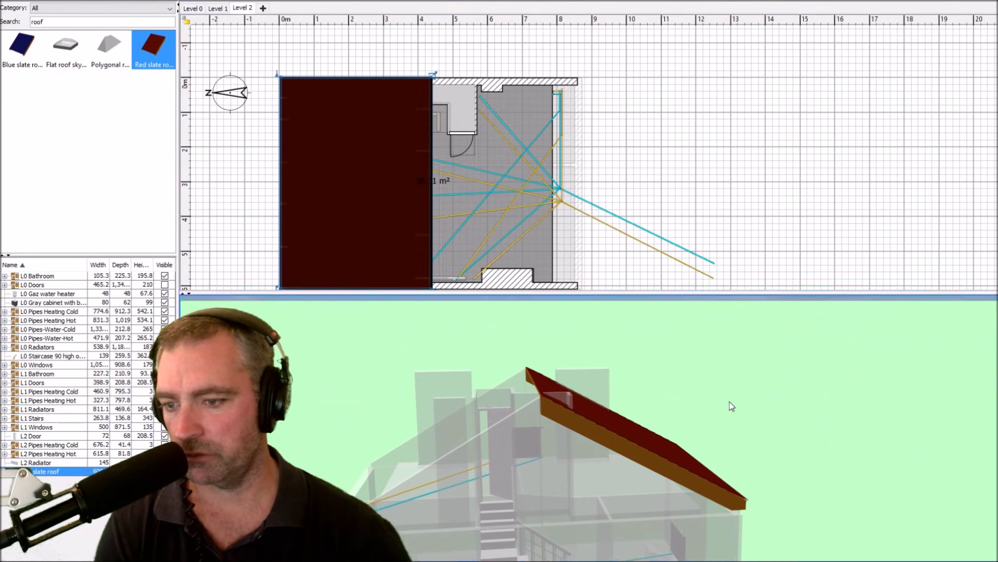
{"action": "mouse_move", "coordinate": [730, 402]}
{"action": "left_mouse_down"}
{"action": "mouse_move", "coordinate": [630, 413]}
{"action": "mouse_move", "coordinate": [353, 394]}
{"action": "left_mouse_up"}
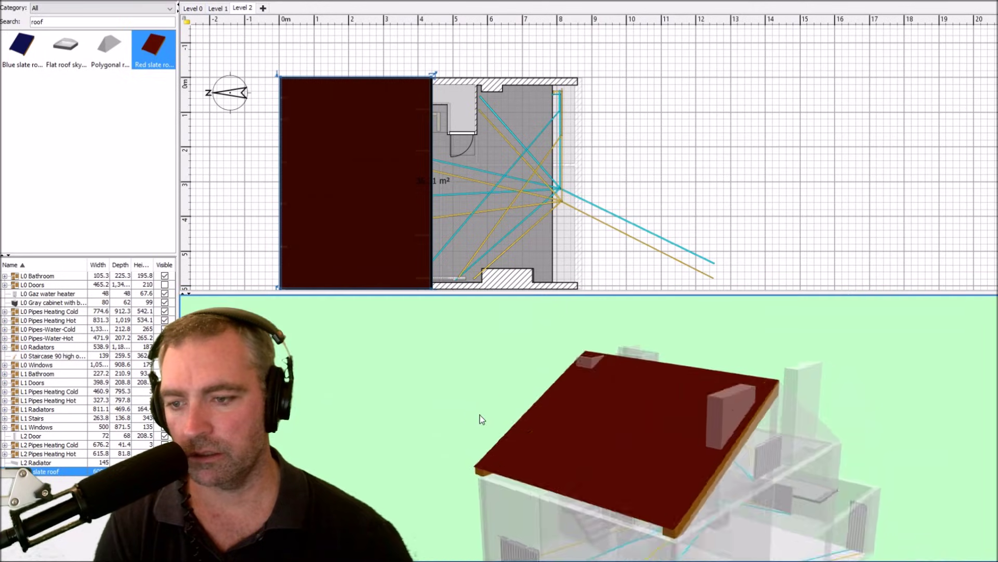
{"action": "mouse_move", "coordinate": [354, 394]}
{"action": "left_mouse_down"}
{"action": "mouse_move", "coordinate": [723, 456]}
{"action": "mouse_move", "coordinate": [702, 445]}
{"action": "left_mouse_up"}
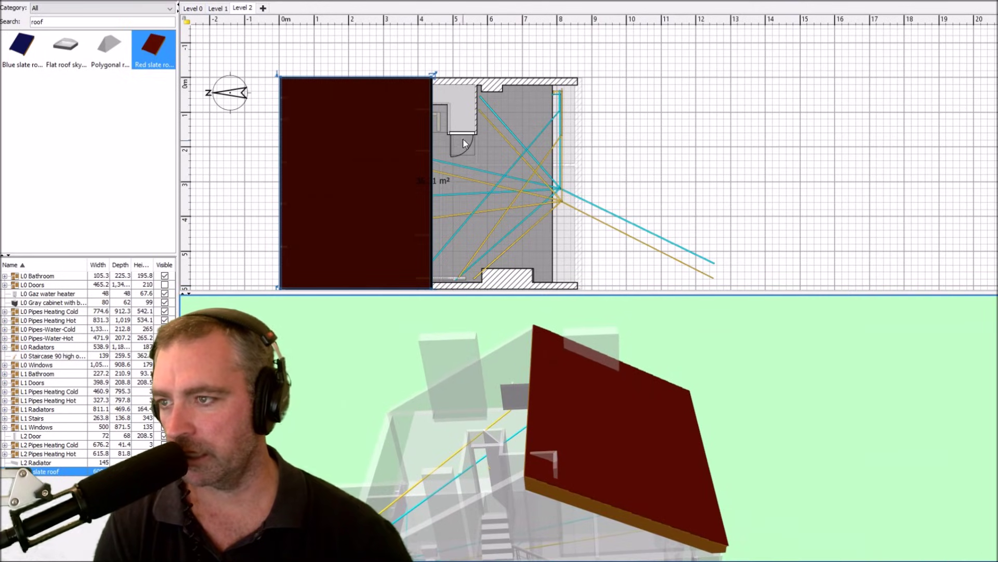
- Place a Blue slate roof piece on Level 2, rotate it and move it beside the red roof
{"action": "left_click", "coordinate": [22, 47]}
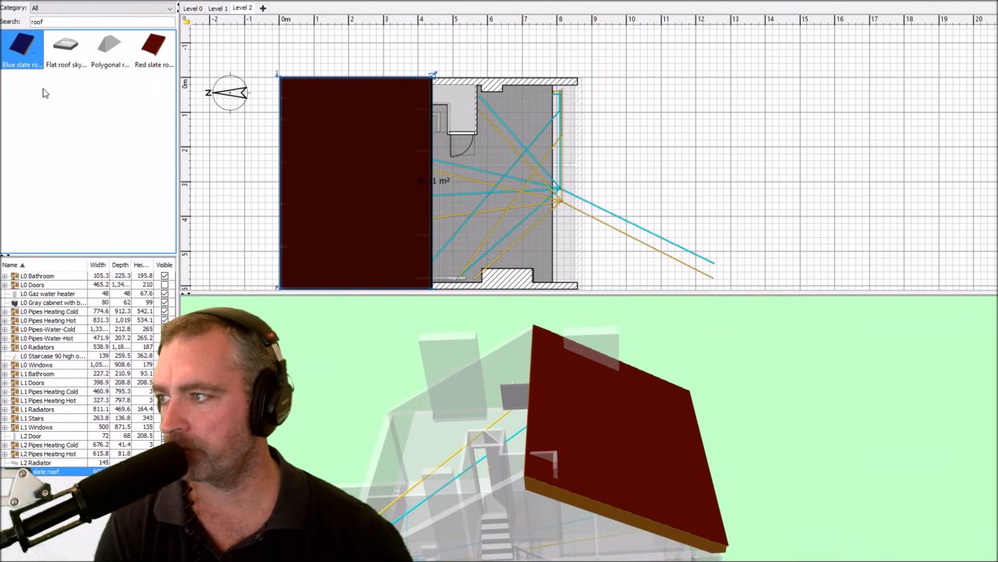
{"action": "left_click_drag", "start_coordinate": [21, 47], "coordinate": [442, 148]}
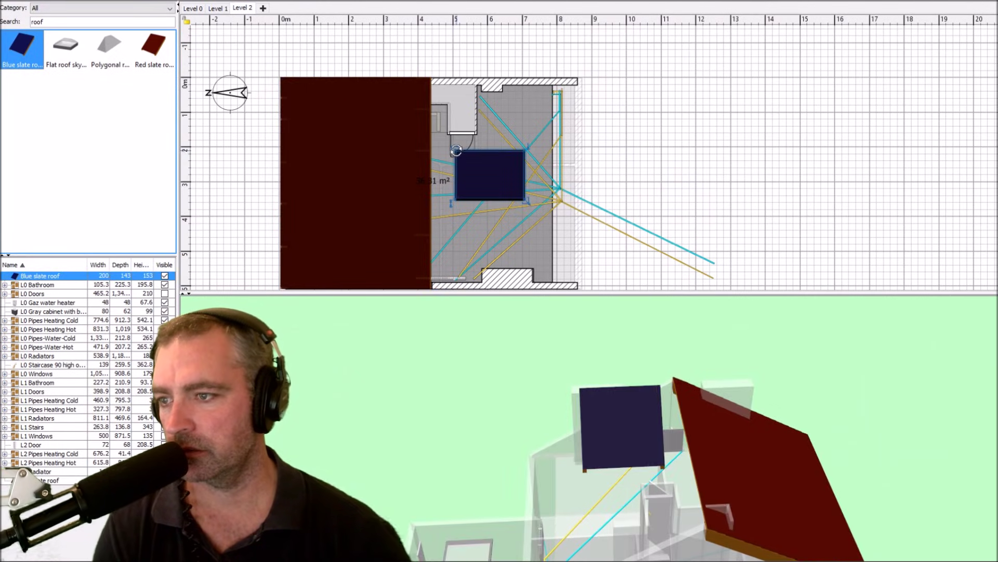
{"action": "left_click_drag", "start_coordinate": [652, 429], "coordinate": [663, 416]}
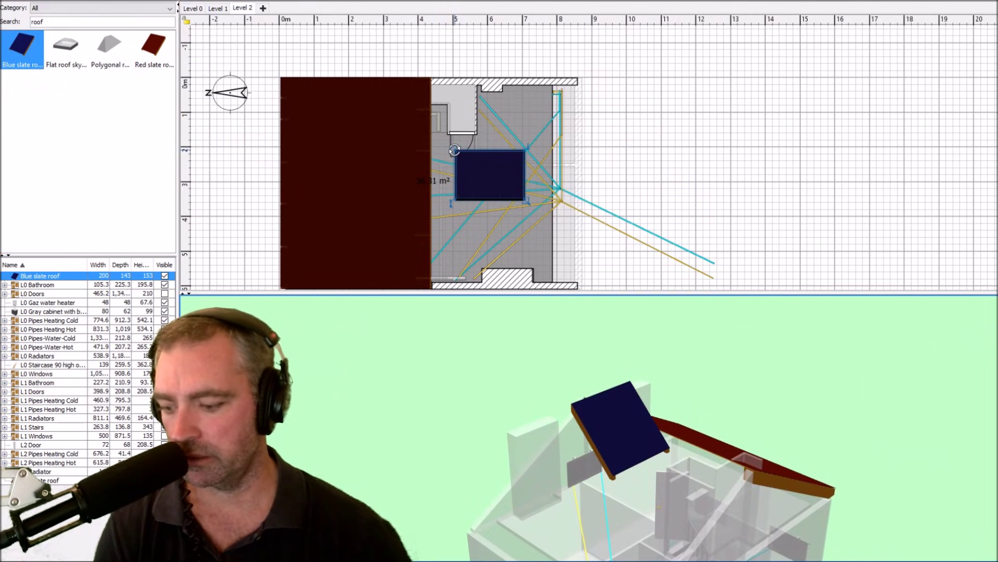
{"action": "left_click_drag", "start_coordinate": [455, 149], "coordinate": [475, 136]}
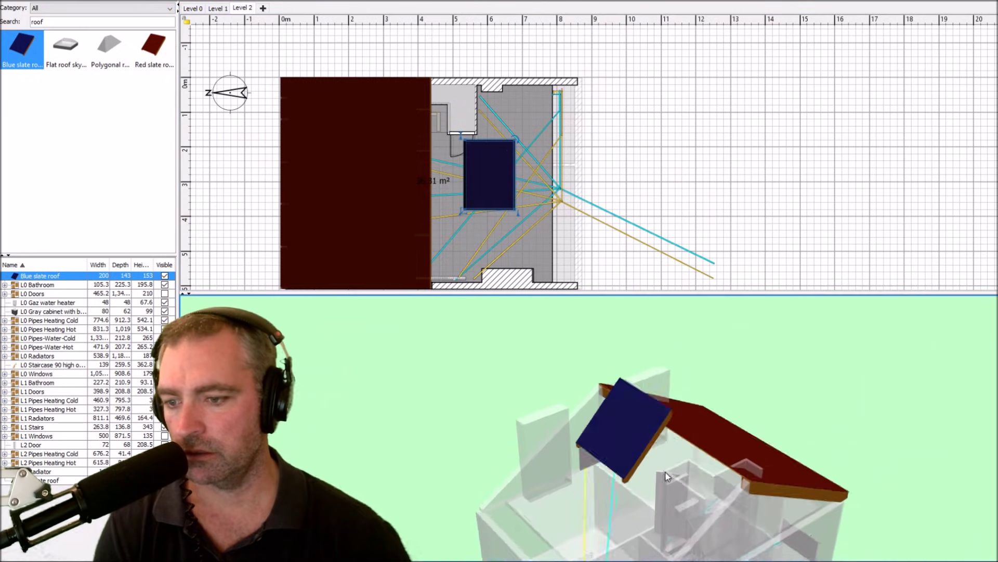
{"action": "left_click_drag", "start_coordinate": [601, 421], "coordinate": [653, 455]}
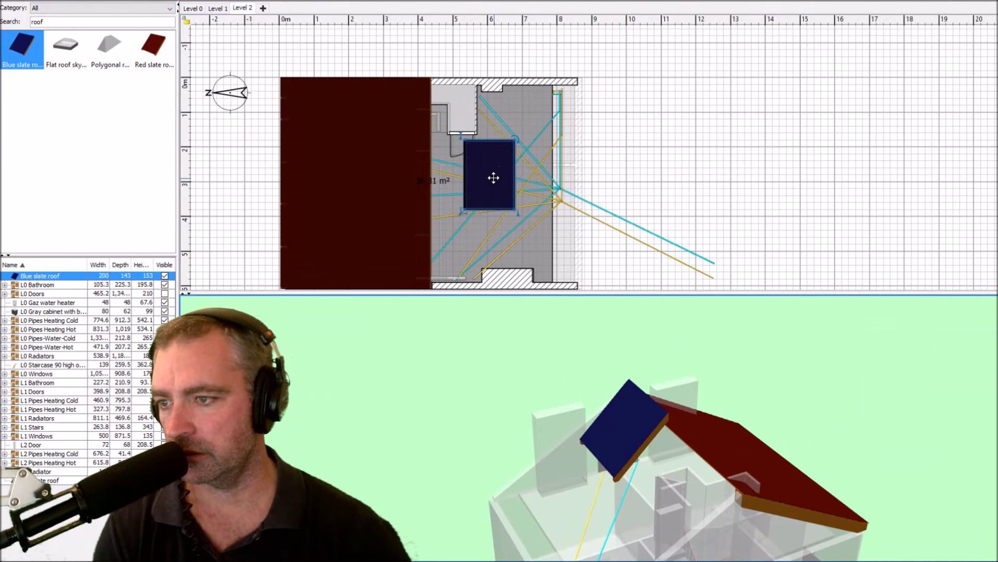
{"action": "left_click_drag", "start_coordinate": [493, 178], "coordinate": [461, 115]}
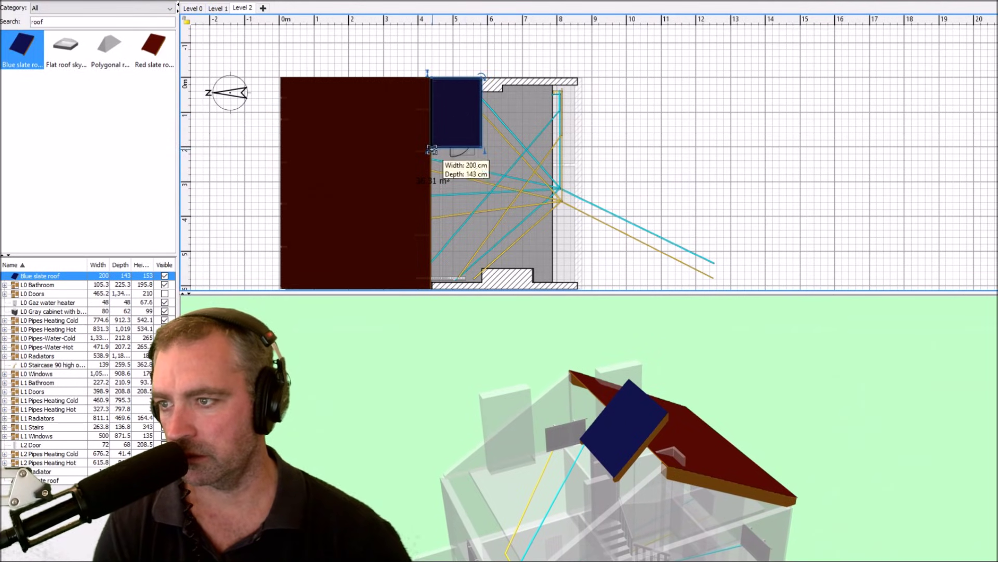
- Stretch the blue roof to about 613 × 449 cm, covering the right half up to the red roof
{"action": "left_click_drag", "start_coordinate": [431, 148], "coordinate": [432, 290]}
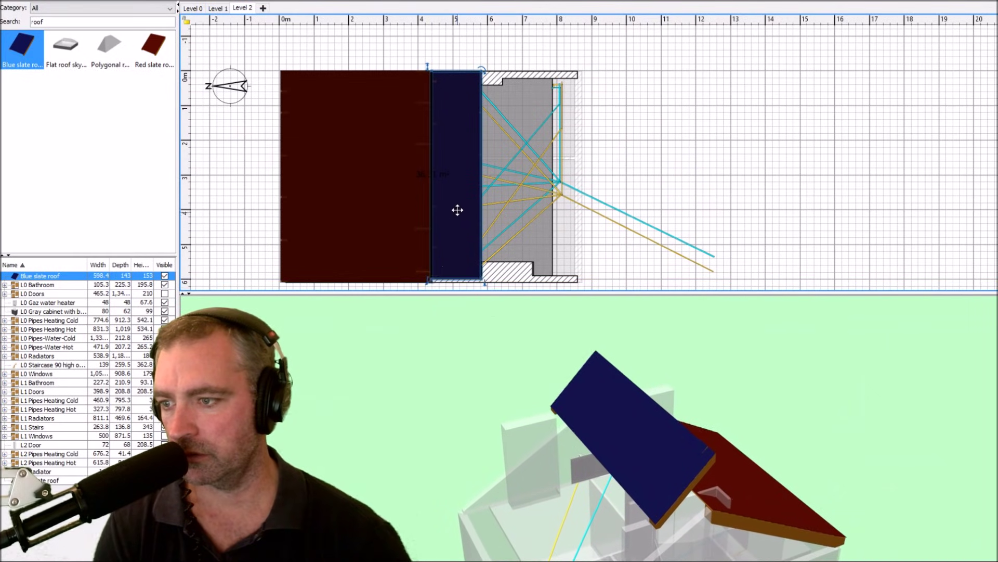
{"action": "left_click_drag", "start_coordinate": [457, 210], "coordinate": [562, 208]}
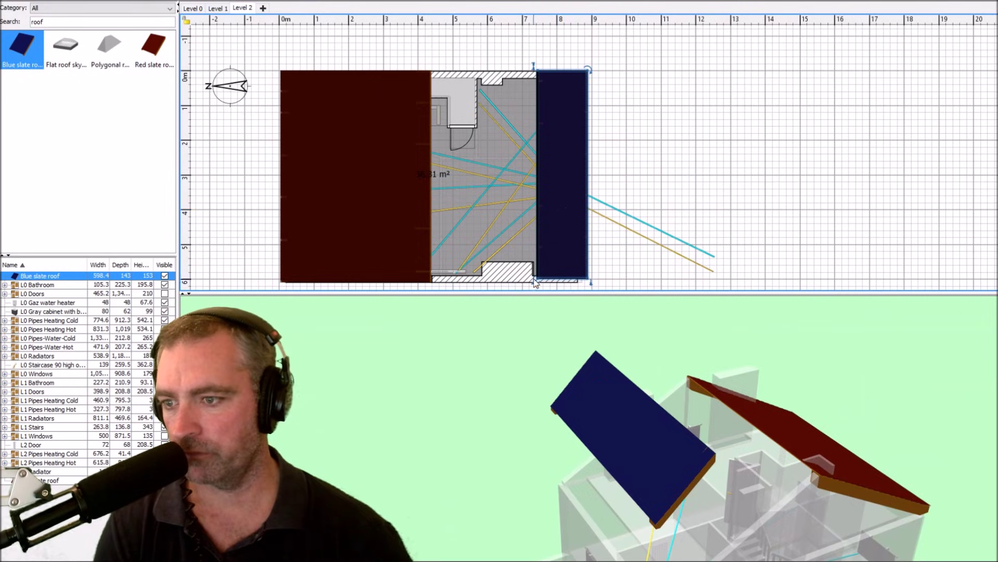
{"action": "left_click_drag", "start_coordinate": [537, 277], "coordinate": [433, 283]}
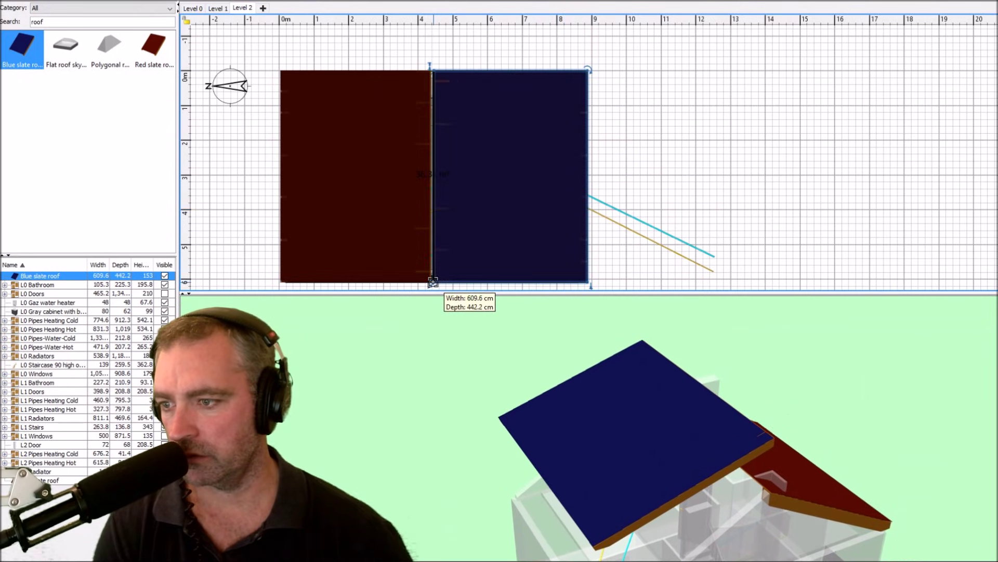
{"action": "left_click_drag", "start_coordinate": [750, 363], "coordinate": [561, 326]}
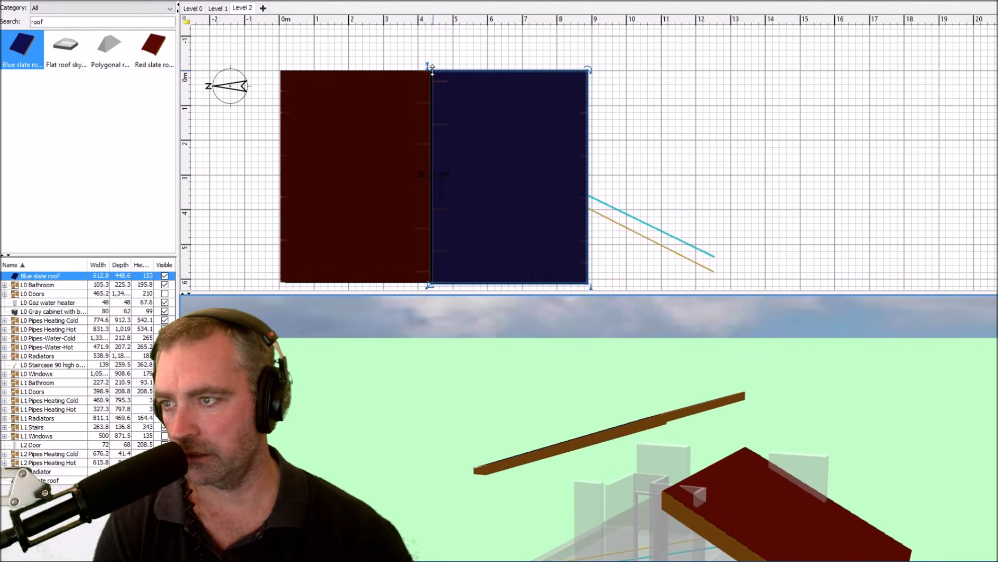
{"action": "scroll", "coordinate": [617, 150], "scroll_direction": "down", "scroll_amount": 3}
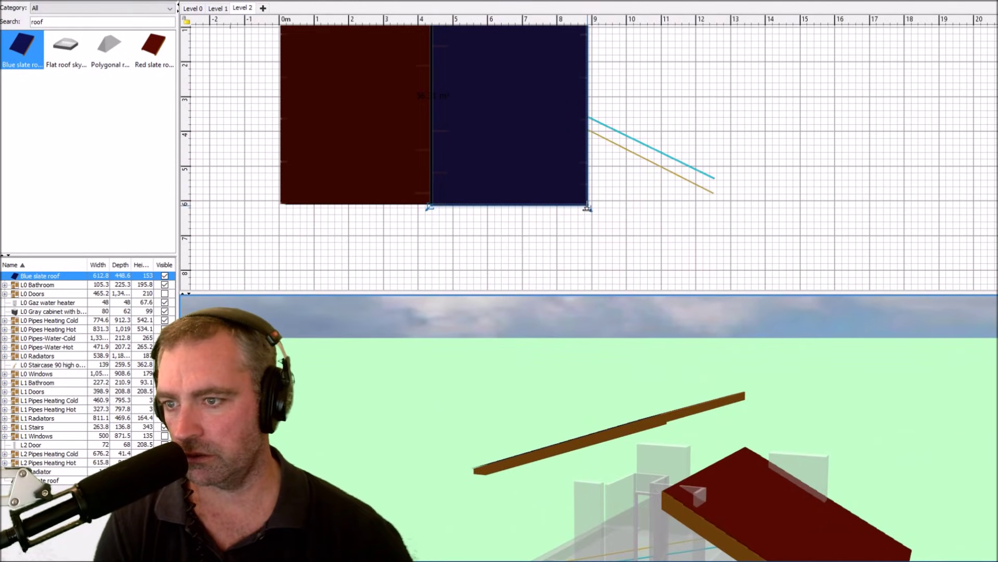
- Set the blue roof's elevation to 0 cm and height to about 255 cm to meet the ridge
{"action": "left_click_drag", "start_coordinate": [587, 208], "coordinate": [584, 294]}
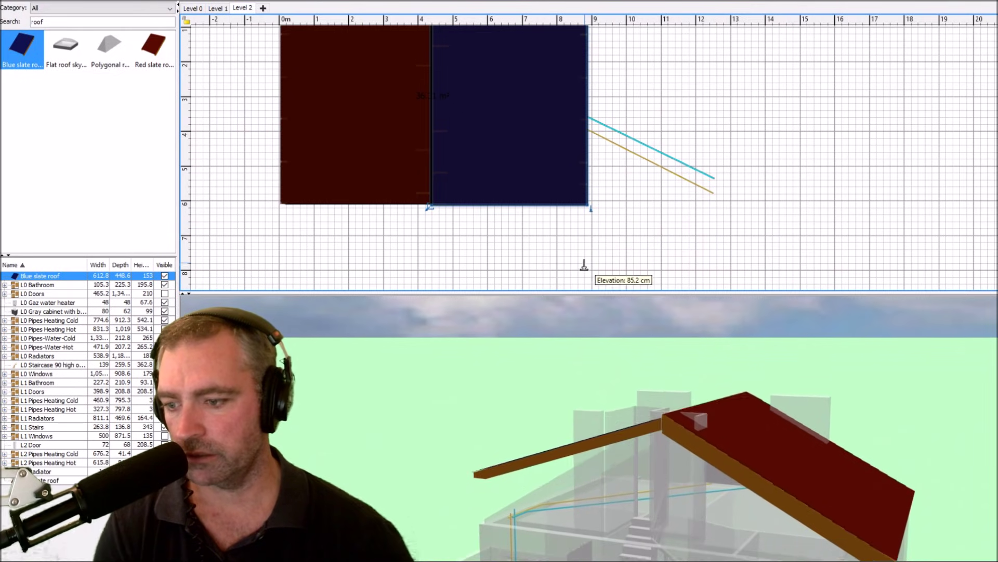
{"action": "left_click_drag", "start_coordinate": [585, 294], "coordinate": [584, 303]}
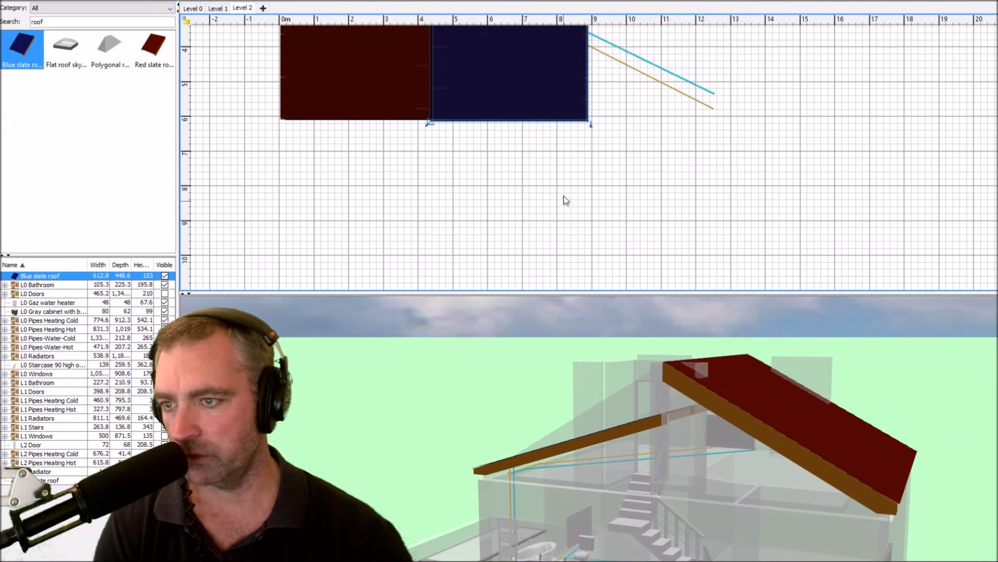
{"action": "scroll", "coordinate": [577, 133], "scroll_direction": "up", "scroll_amount": 6}
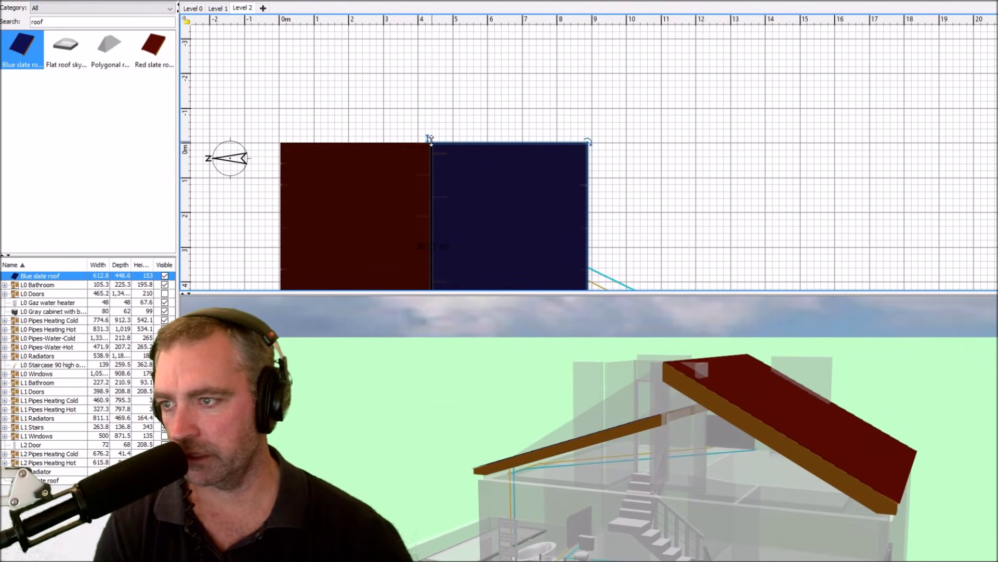
{"action": "left_click_drag", "start_coordinate": [431, 143], "coordinate": [436, 108]}
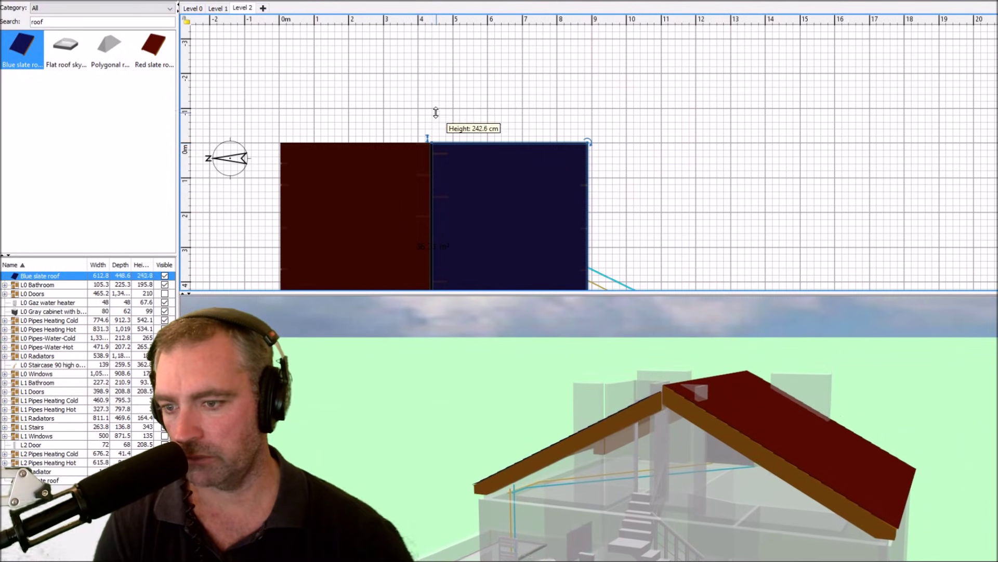
{"action": "mouse_move", "coordinate": [719, 424]}
{"action": "left_mouse_down"}
{"action": "mouse_move", "coordinate": [780, 415]}
{"action": "mouse_move", "coordinate": [396, 446]}
{"action": "mouse_move", "coordinate": [433, 462]}
{"action": "left_mouse_up"}
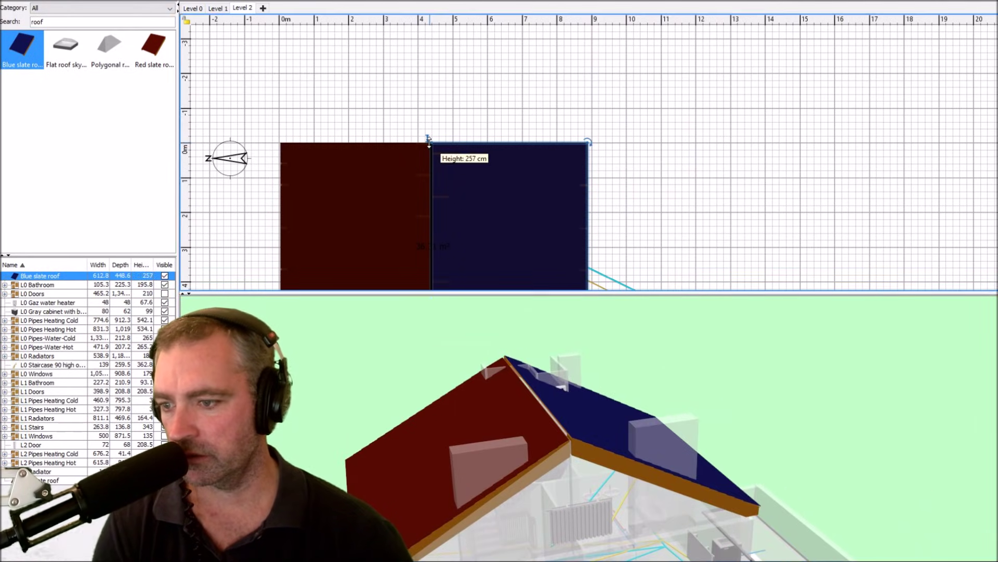
{"action": "mouse_move", "coordinate": [427, 139]}
{"action": "left_mouse_down"}
{"action": "mouse_move", "coordinate": [433, 24]}
{"action": "mouse_move", "coordinate": [426, 156]}
{"action": "left_mouse_up"}
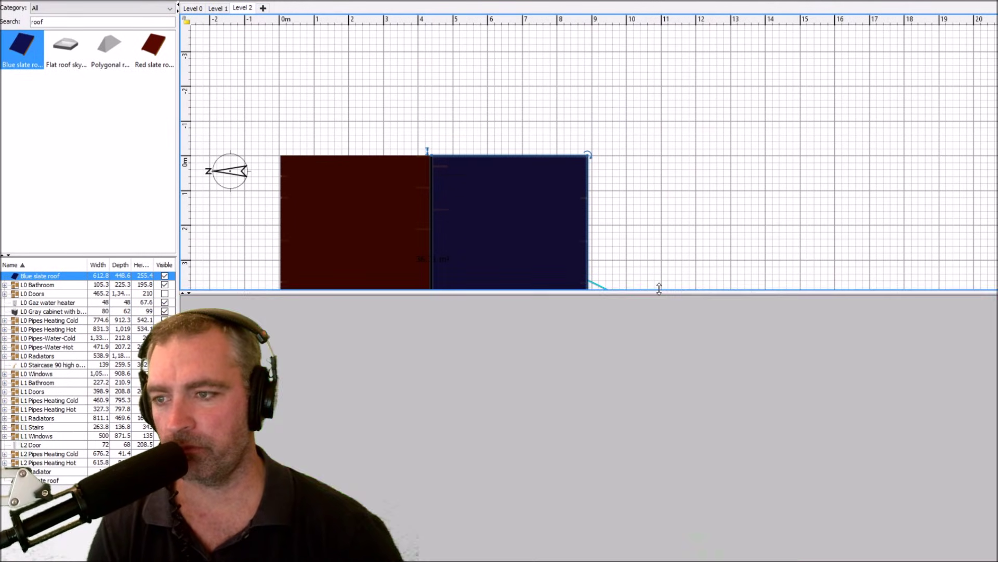
{"action": "left_click_drag", "start_coordinate": [659, 295], "coordinate": [635, 152]}
{"action": "scroll", "coordinate": [635, 69], "scroll_direction": "down", "scroll_amount": 2}
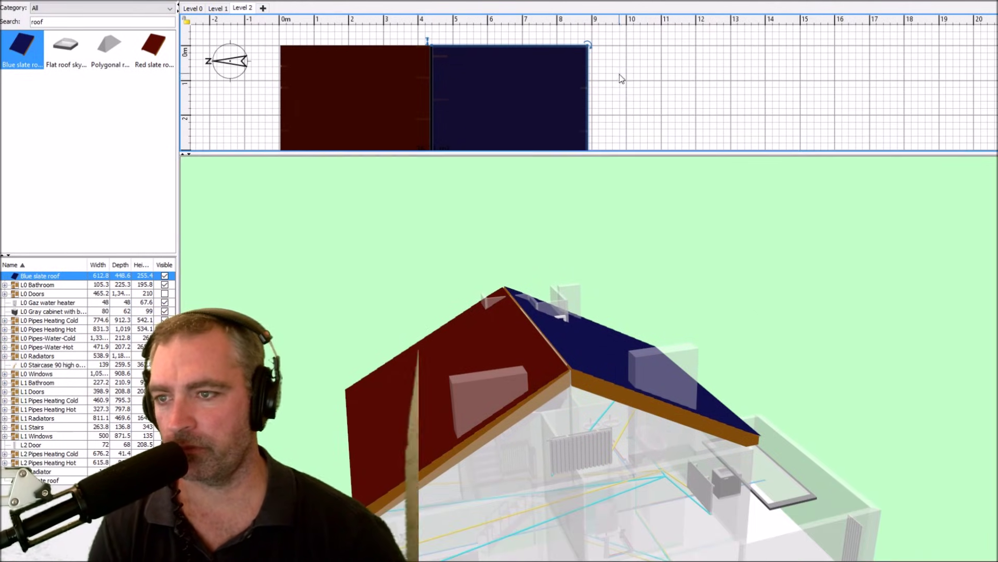
{"action": "scroll", "coordinate": [647, 99], "scroll_direction": "down", "scroll_amount": 1}
- Return to the Level 1 plan showing the house rooms beneath the finished roof
{"action": "left_click", "coordinate": [219, 8]}
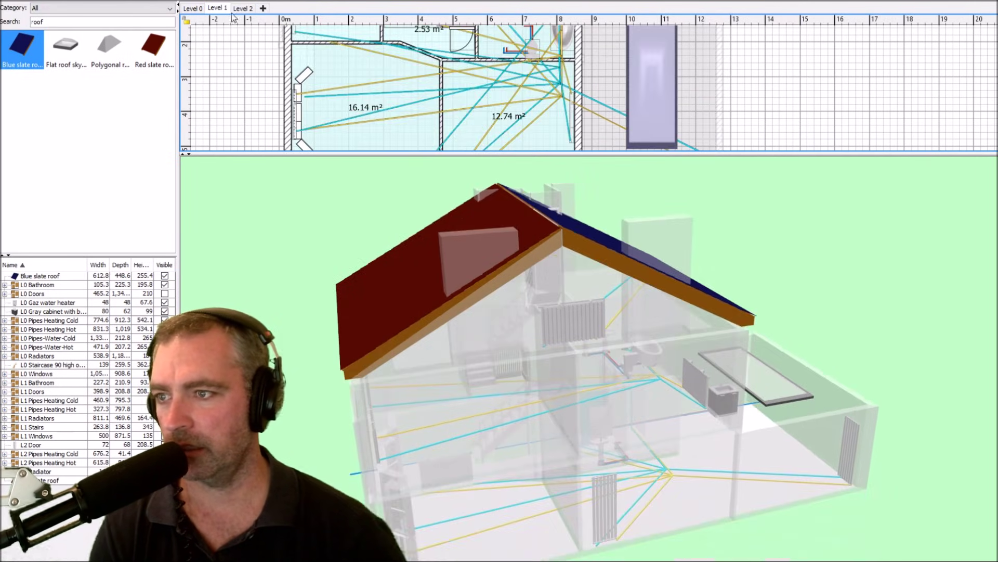